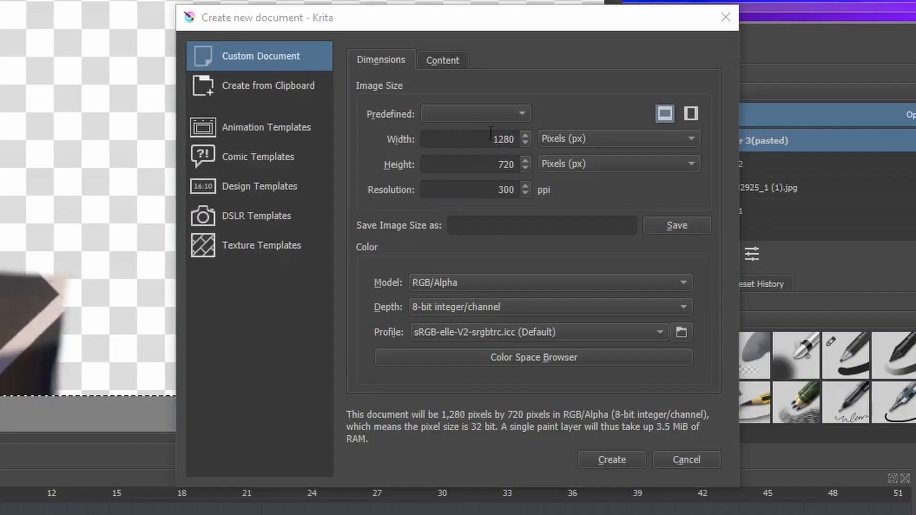
# Create a new custom document 1280 px wide and 720 px high at 300 ppi
pyautogui.doubleClick(437, 155)
pyautogui.moveTo(423, 220); pyautogui.dragTo(503, 219)
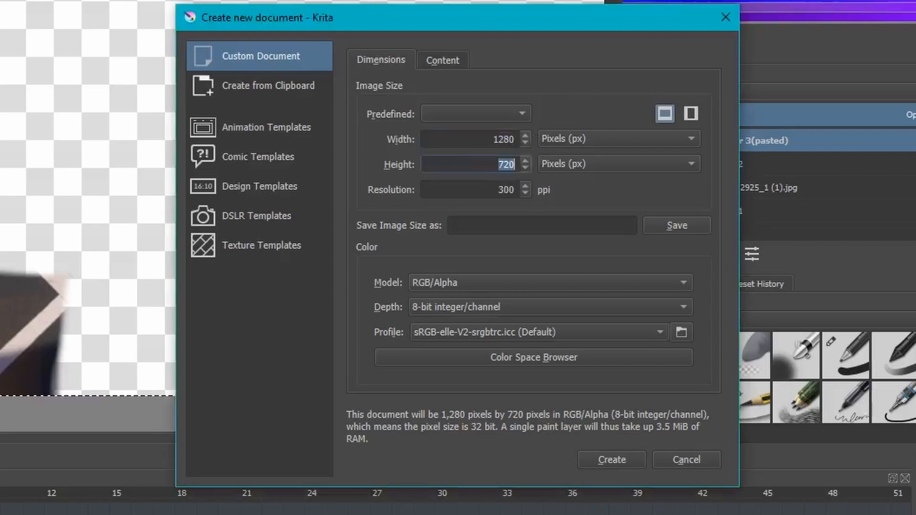
pyautogui.press('Tab')
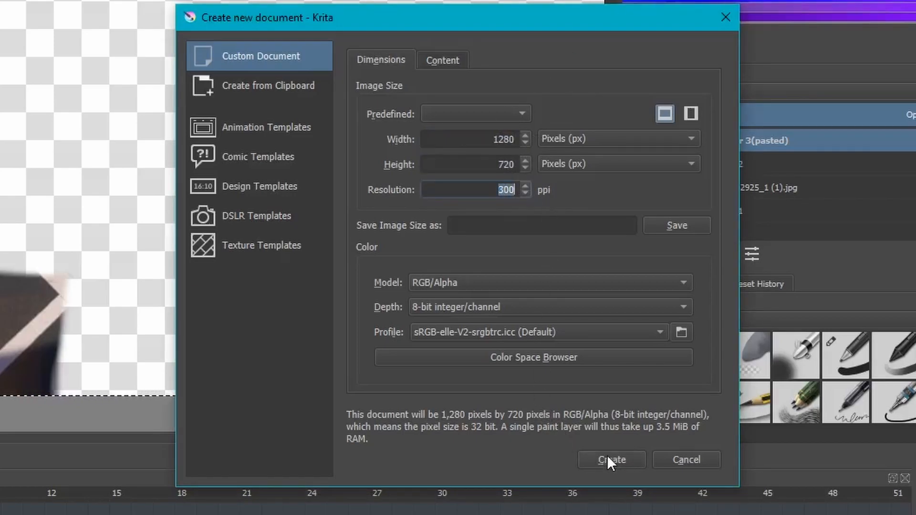
pyautogui.click(607, 457)
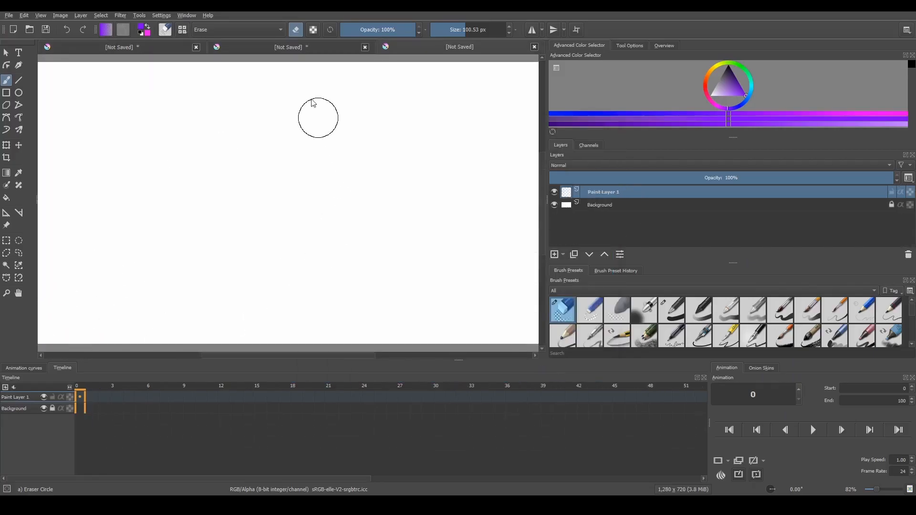
# Remove the Background layer from the new document, leaving only the empty paint layer
pyautogui.scroll(-2, 323, 133)
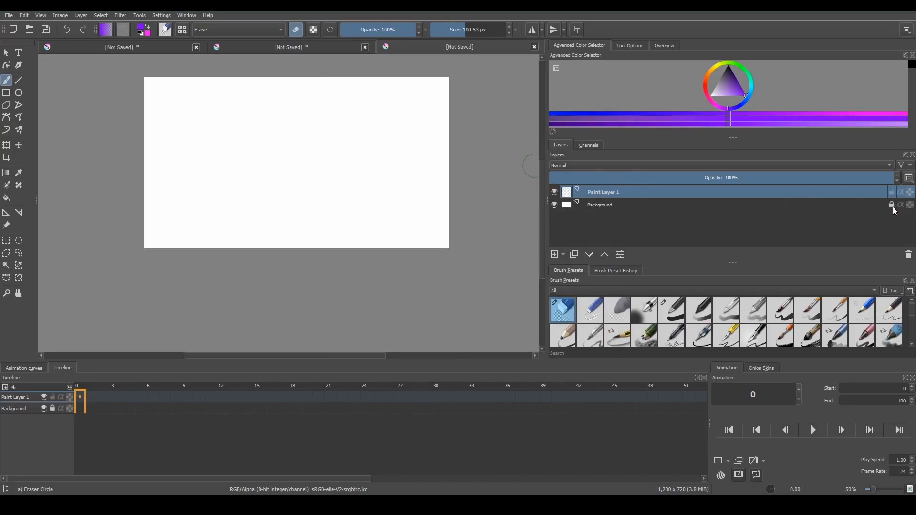
pyautogui.click(860, 204)
pyautogui.rightClick(859, 204)
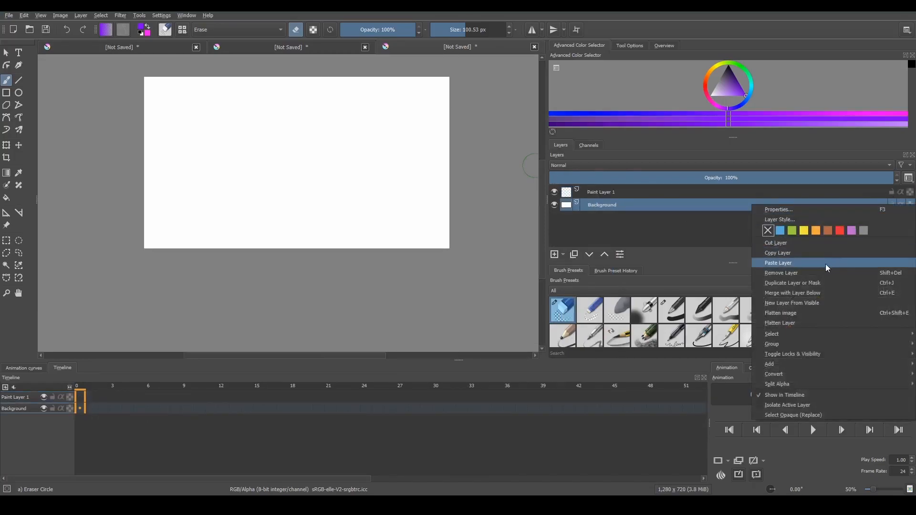
pyautogui.click(791, 275)
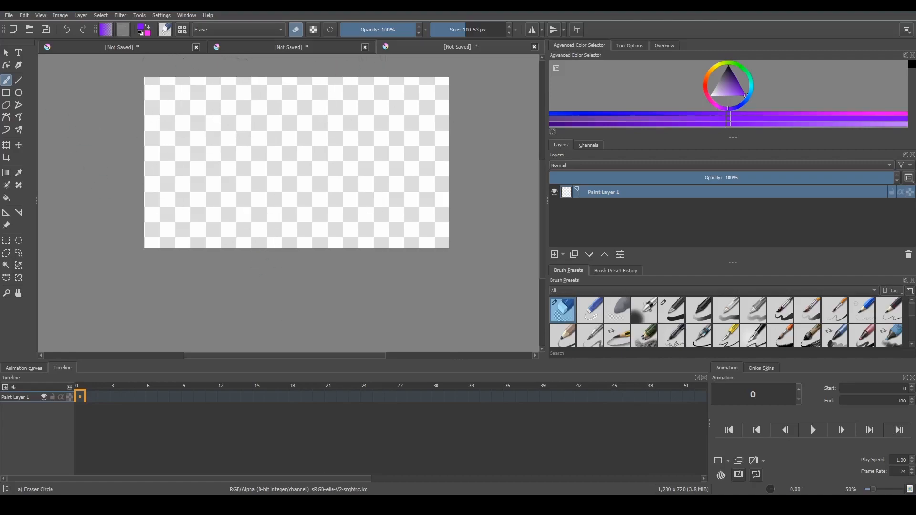
# Switch to the browser and bring the downloaded game screenshot JPG into the Krita document as a new layer
pyautogui.moveTo(317, 506)
pyautogui.click(469, 463)
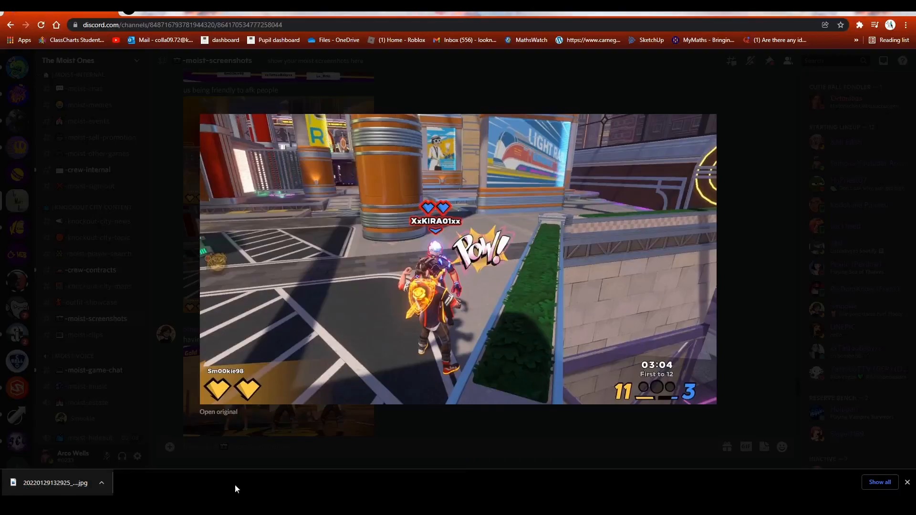
pyautogui.moveTo(63, 484); pyautogui.dragTo(297, 113)
pyautogui.click(305, 118)
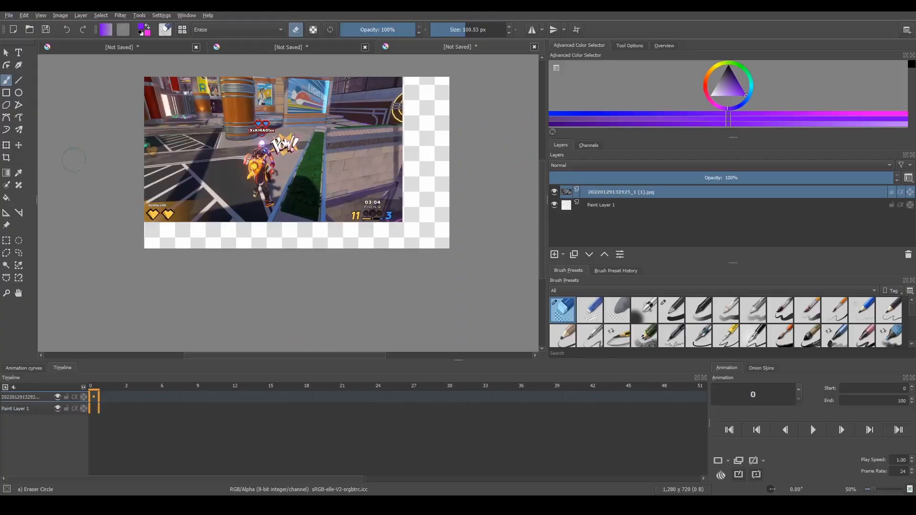
# Scale the screenshot layer with the Transform tool so it fills the whole 1280 x 720 canvas
pyautogui.click(6, 145)
pyautogui.moveTo(399, 225); pyautogui.dragTo(450, 249)
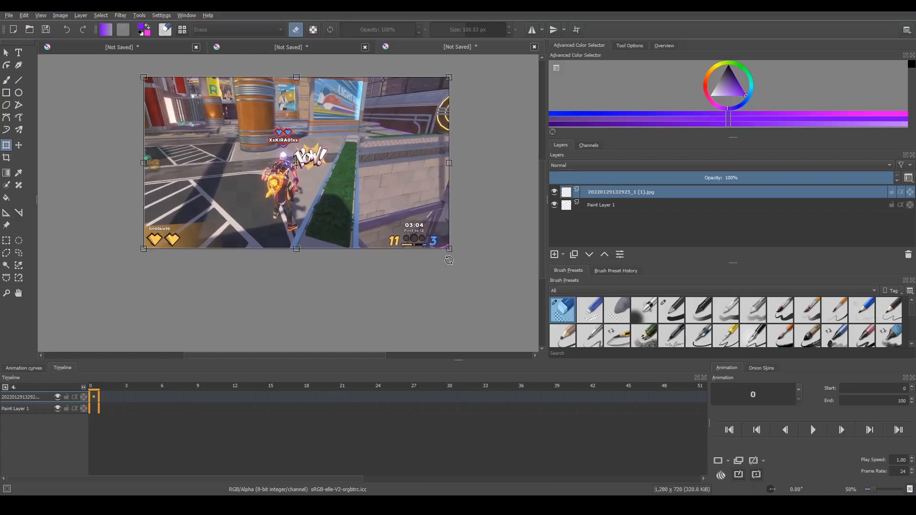
pyautogui.click(6, 52)
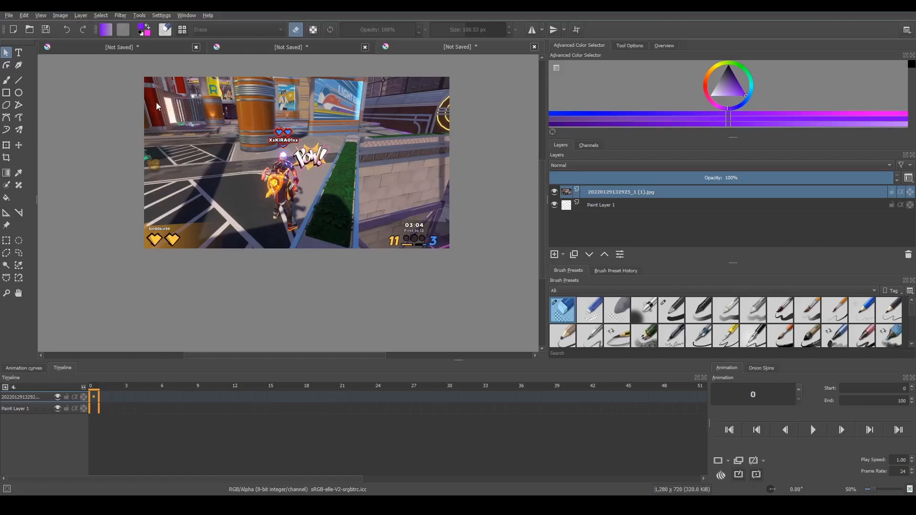
pyautogui.click(6, 145)
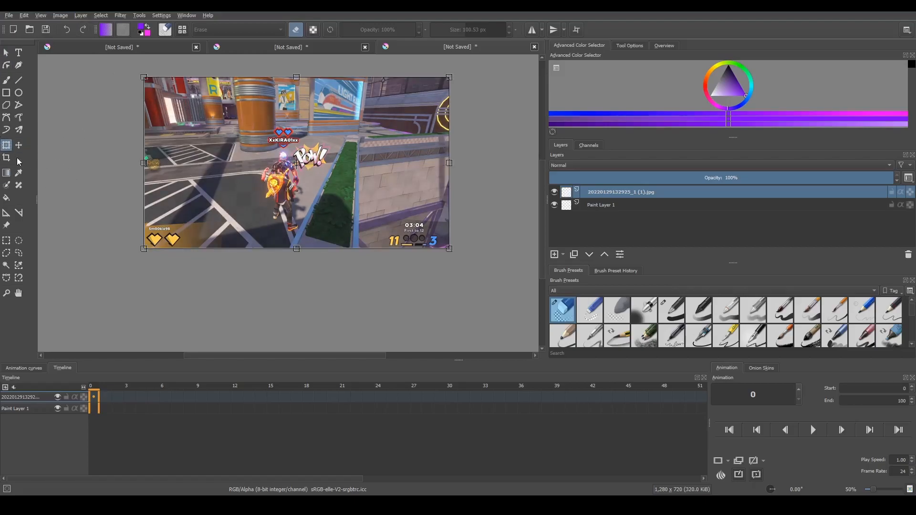
pyautogui.moveTo(447, 249)
pyautogui.mouseDown()
pyautogui.moveTo(421, 236)
pyautogui.moveTo(449, 249)
pyautogui.mouseUp()
pyautogui.click(8, 50)
pyautogui.scroll(2, 261, 136)
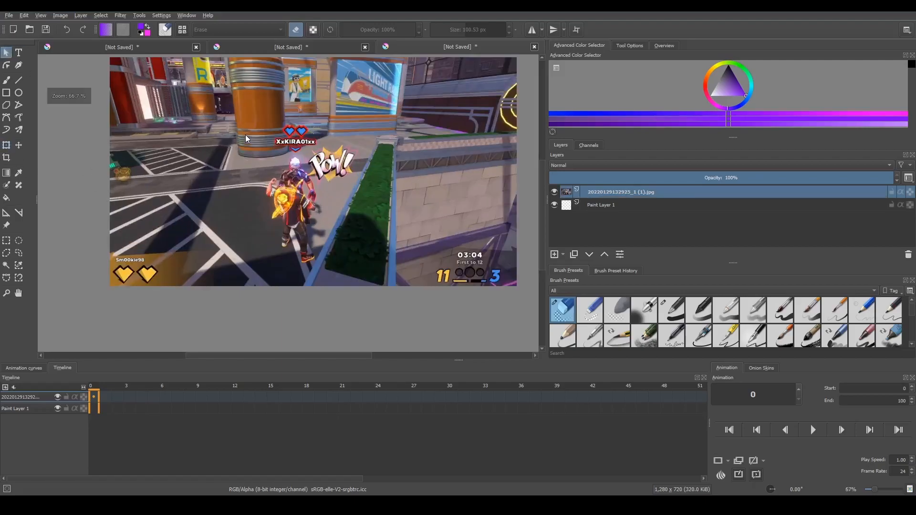
pyautogui.scroll(-3, 264, 134)
pyautogui.scroll(1, 224, 103)
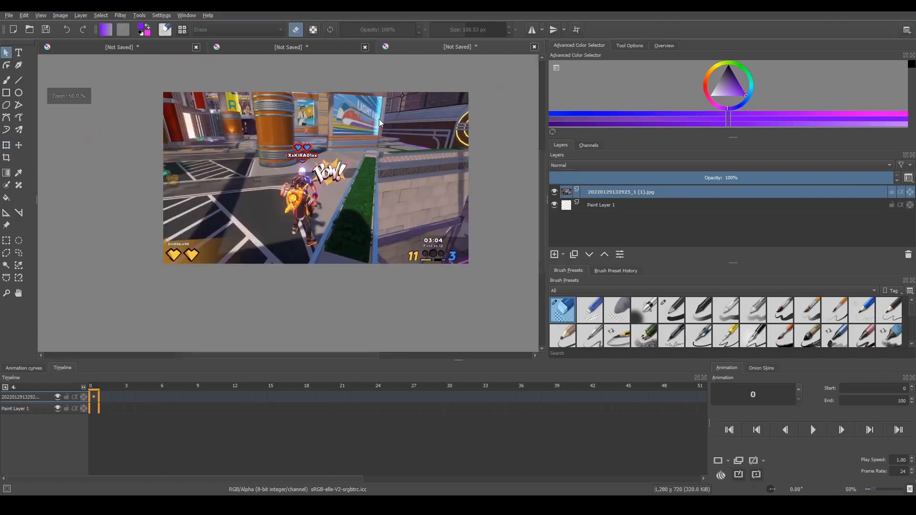
# Erase the screenshot with the eraser brush enlarged to about 243 px, keeping only the area around the two yellow hearts
pyautogui.click(7, 80)
pyautogui.moveTo(167, 102); pyautogui.dragTo(446, 121)
pyautogui.click(476, 27)
pyautogui.moveTo(476, 26); pyautogui.dragTo(477, 26)
pyautogui.moveTo(407, 123)
pyautogui.mouseDown()
pyautogui.moveTo(437, 222)
pyautogui.moveTo(404, 225)
pyautogui.moveTo(446, 233)
pyautogui.mouseUp()
pyautogui.moveTo(322, 173)
pyautogui.mouseDown()
pyautogui.moveTo(330, 237)
pyautogui.moveTo(312, 350)
pyautogui.mouseUp()
pyautogui.moveTo(274, 323)
pyautogui.mouseDown()
pyautogui.moveTo(300, 174)
pyautogui.moveTo(317, 233)
pyautogui.moveTo(271, 152)
pyautogui.moveTo(155, 134)
pyautogui.moveTo(202, 164)
pyautogui.moveTo(295, 173)
pyautogui.moveTo(199, 186)
pyautogui.moveTo(269, 196)
pyautogui.moveTo(149, 198)
pyautogui.moveTo(202, 219)
pyautogui.moveTo(242, 193)
pyautogui.moveTo(254, 199)
pyautogui.moveTo(220, 198)
pyautogui.moveTo(256, 196)
pyautogui.mouseUp()
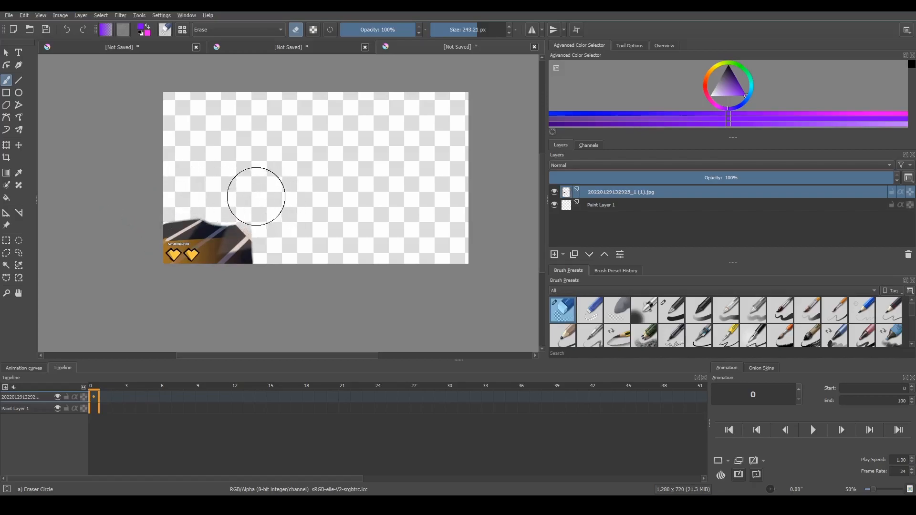
# Add a new paint layer above the screenshot for tracing the hearts
pyautogui.scroll(4, 144, 272)
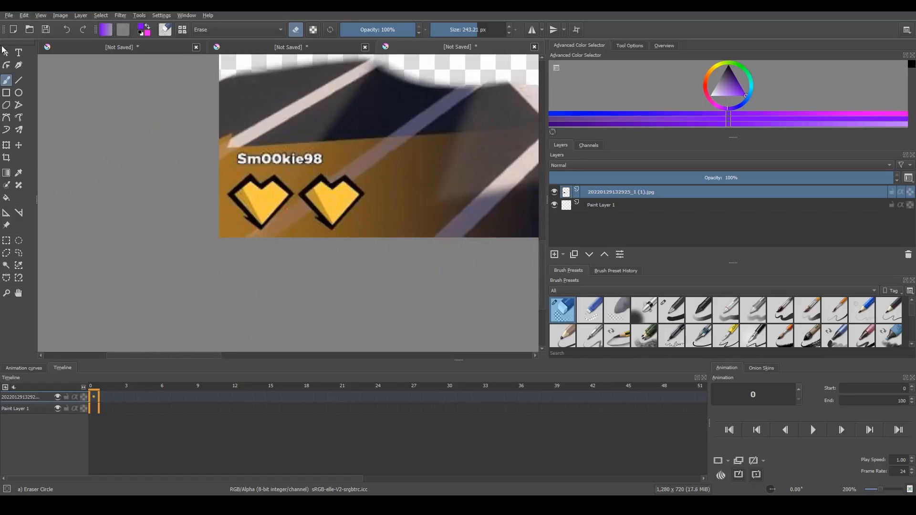
pyautogui.click(6, 53)
pyautogui.click(555, 254)
pyautogui.press('b')
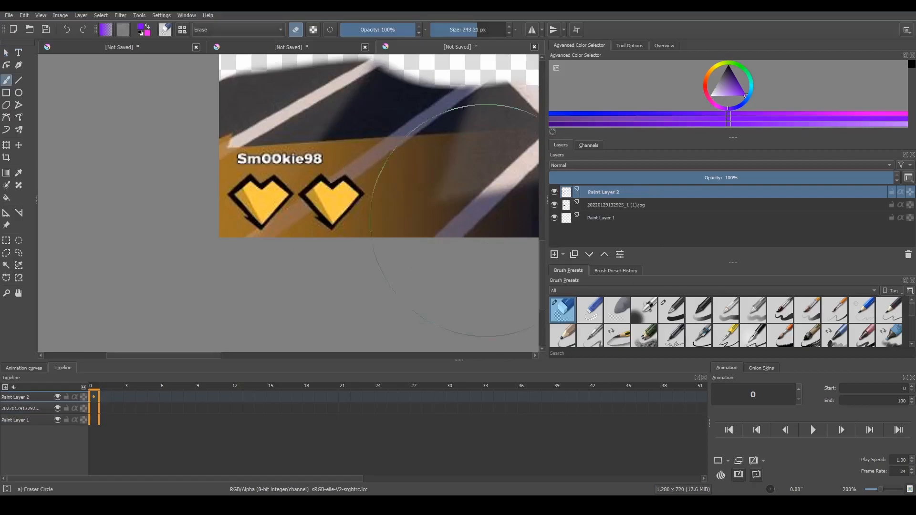
# Reduce the eraser size to 10.16 px and choose the Line tool with the Basic-1 brush preset
pyautogui.click(18, 80)
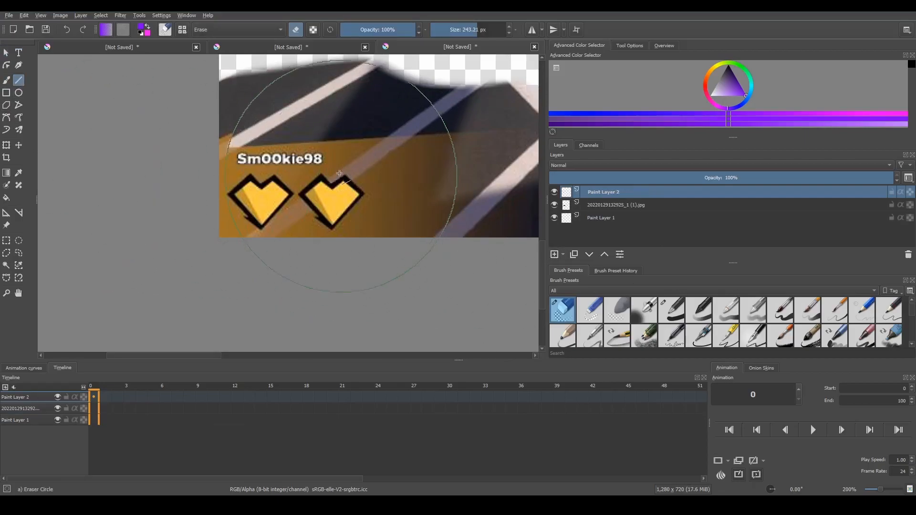
pyautogui.scroll(3, 346, 185)
pyautogui.scroll(-1, 499, 270)
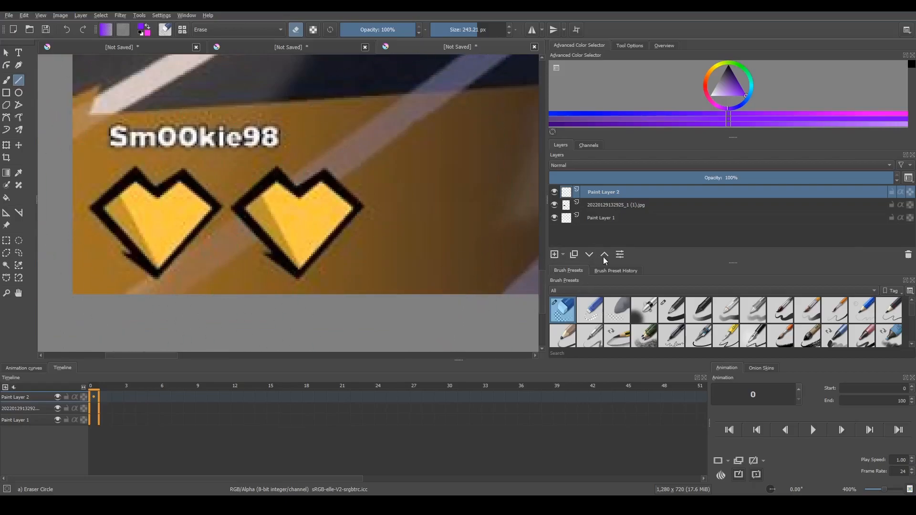
pyautogui.moveTo(461, 30); pyautogui.dragTo(447, 31)
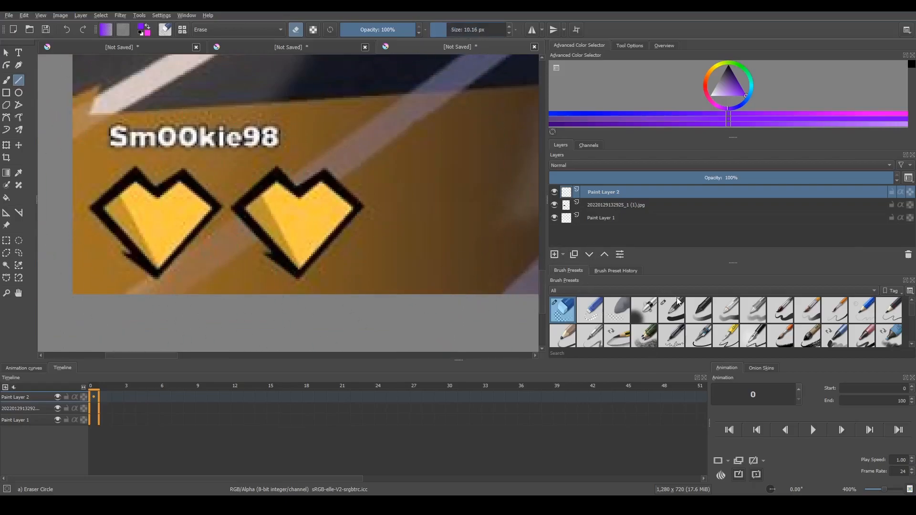
pyautogui.click(670, 306)
pyautogui.scroll(1, 289, 249)
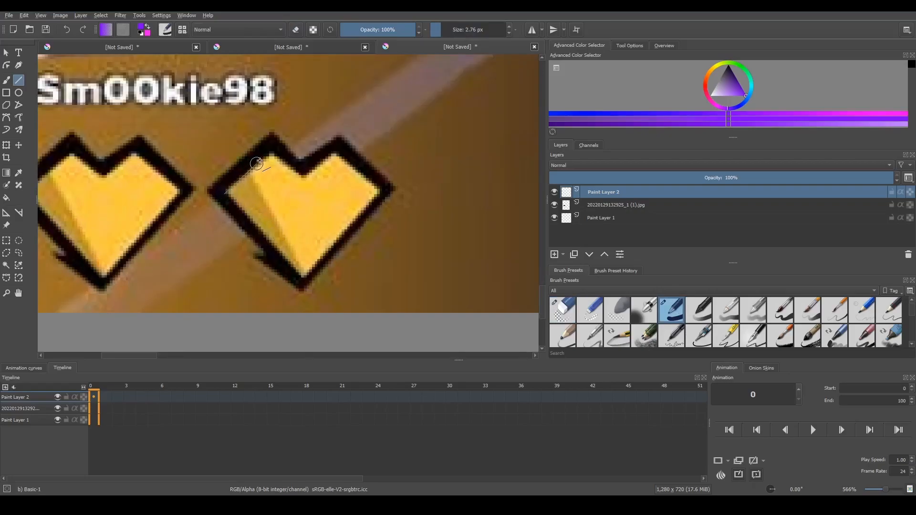
# Set the foreground colour to black (#000000) and trace the second heart's outline with straight lines
pyautogui.moveTo(267, 156); pyautogui.dragTo(224, 193)
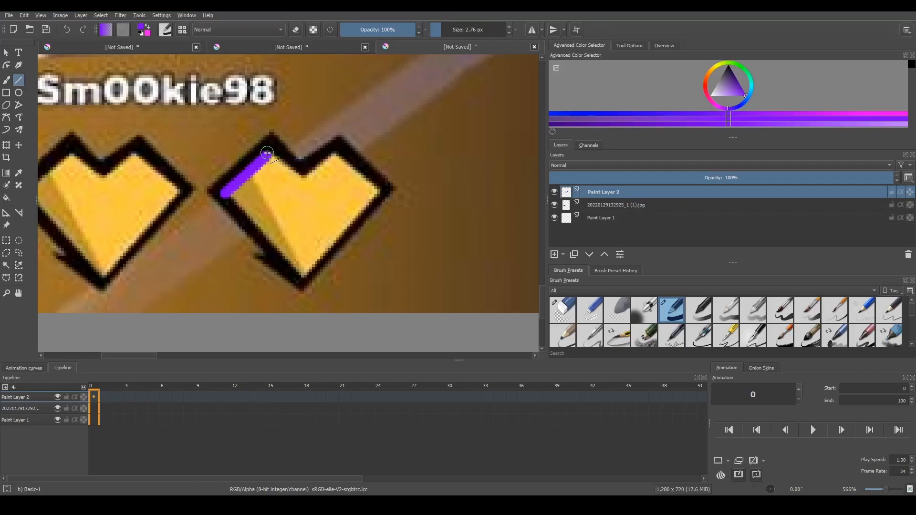
pyautogui.hotkey('ctrl', 'z')
pyautogui.click(141, 32)
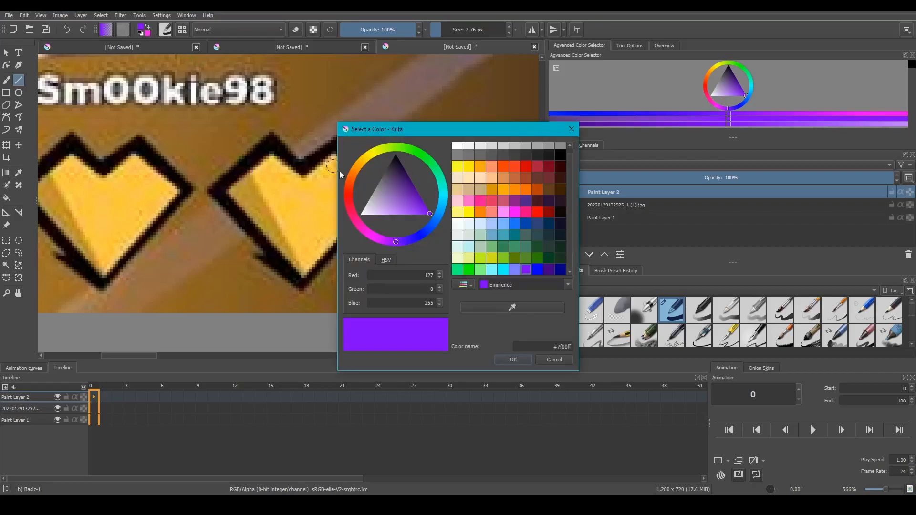
pyautogui.click(560, 154)
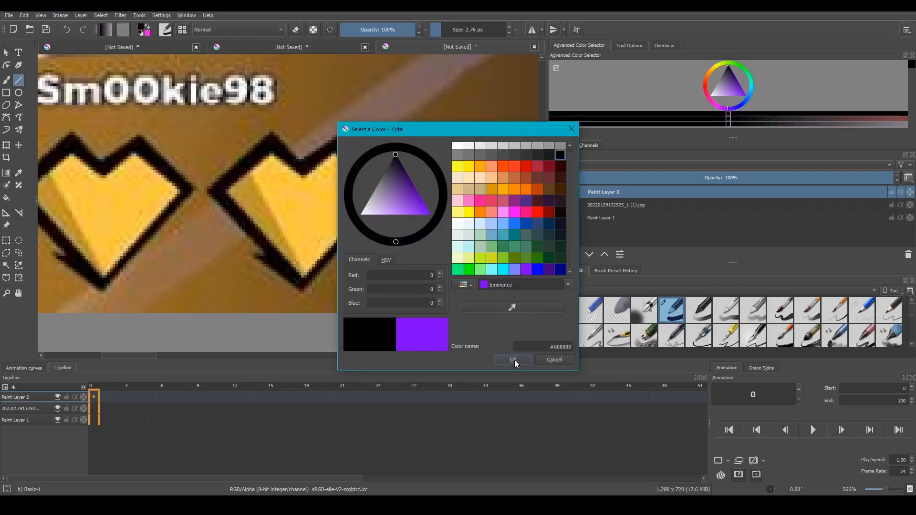
pyautogui.click(513, 359)
pyautogui.moveTo(292, 168); pyautogui.dragTo(333, 154)
pyautogui.moveTo(333, 153); pyautogui.dragTo(230, 192)
pyautogui.moveTo(104, 175); pyautogui.dragTo(133, 154)
pyautogui.moveTo(134, 155); pyautogui.dragTo(174, 189)
pyautogui.moveTo(174, 189)
pyautogui.mouseDown()
pyautogui.moveTo(150, 217)
pyautogui.moveTo(174, 190)
pyautogui.mouseUp()
pyautogui.hotkey('ctrl', 'z')
pyautogui.hotkey('ctrl', 'z')
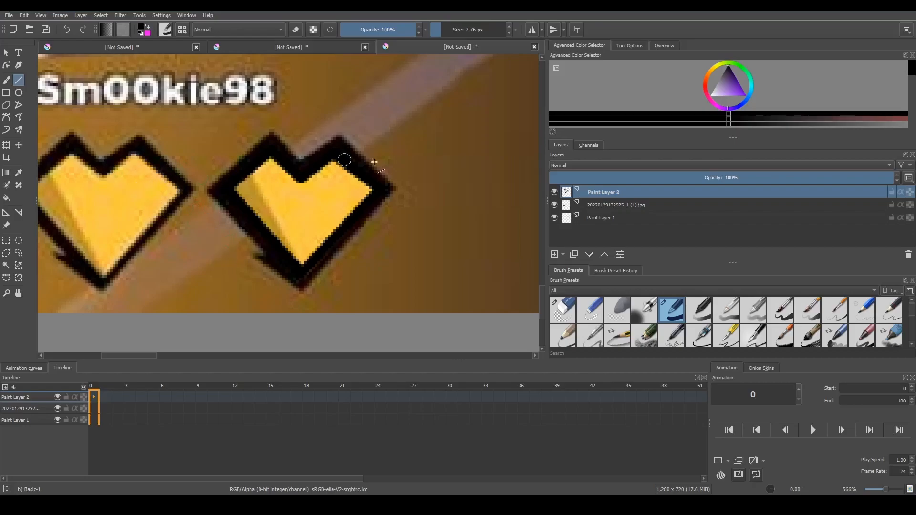
# Duplicate the heart outline layer and move the copy over the first heart
pyautogui.rightClick(604, 201)
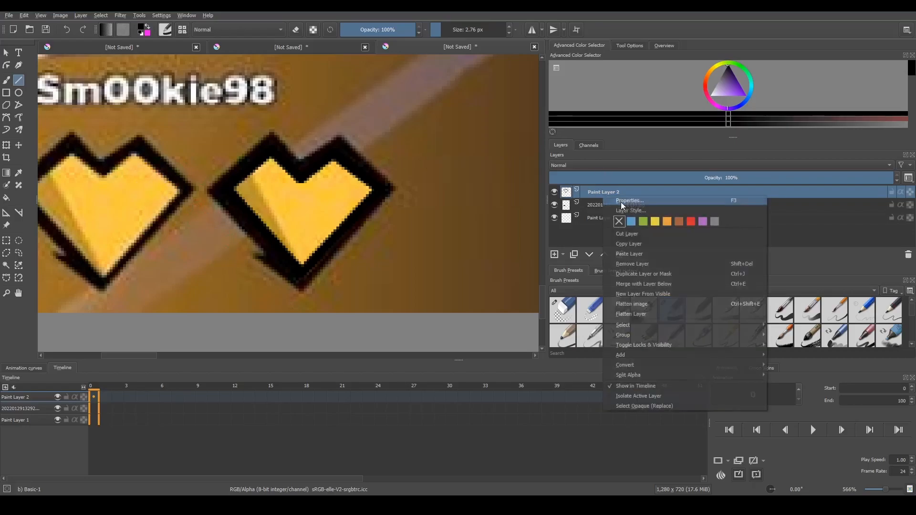
pyautogui.click(653, 274)
pyautogui.click(18, 144)
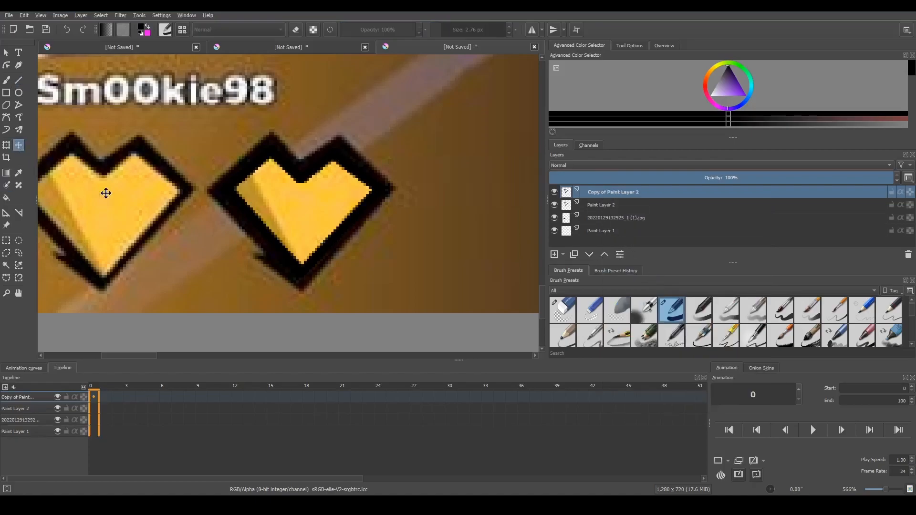
pyautogui.moveTo(333, 234); pyautogui.dragTo(89, 222)
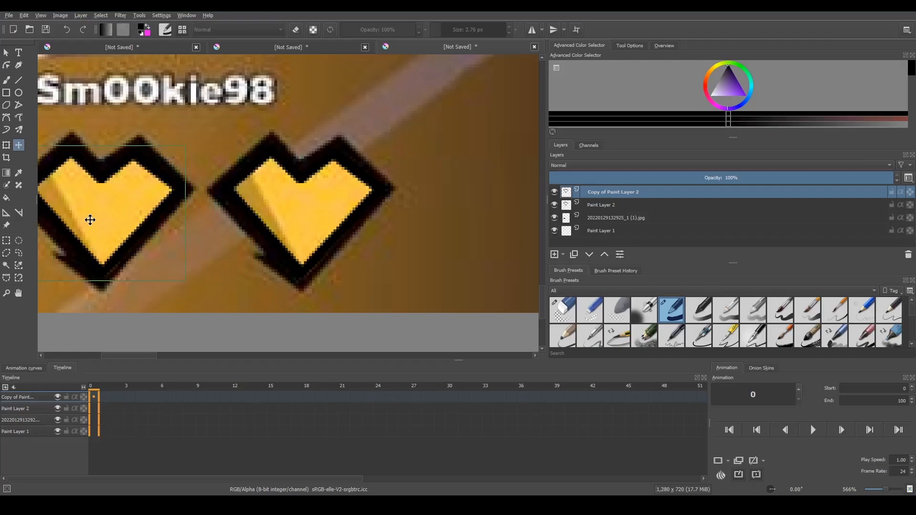
# Hide the screenshot layer so that only the two black heart outlines show
pyautogui.click(6, 52)
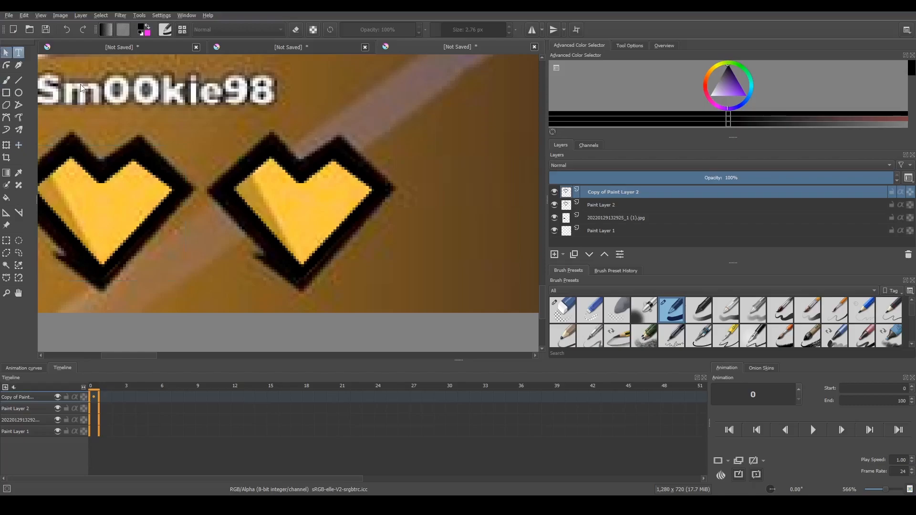
pyautogui.scroll(-2, 107, 101)
pyautogui.scroll(3, 95, 79)
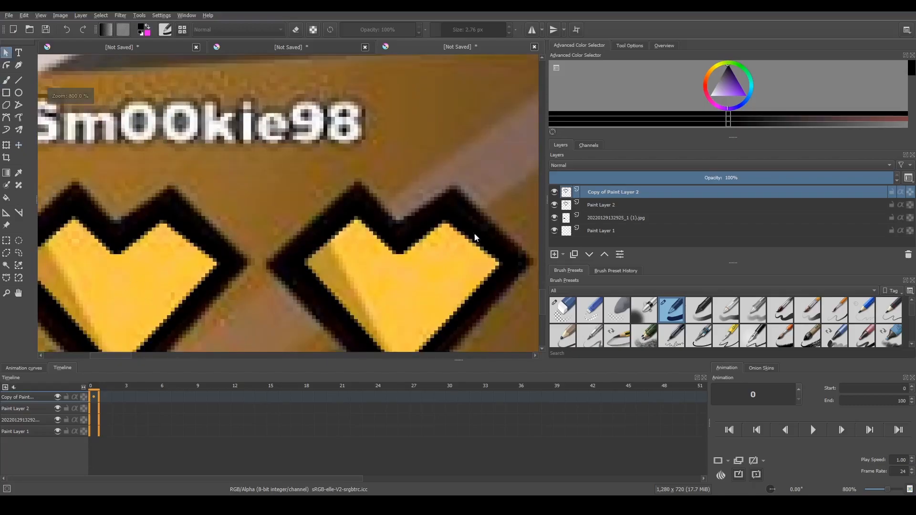
pyautogui.click(553, 218)
pyautogui.scroll(-5, 254, 214)
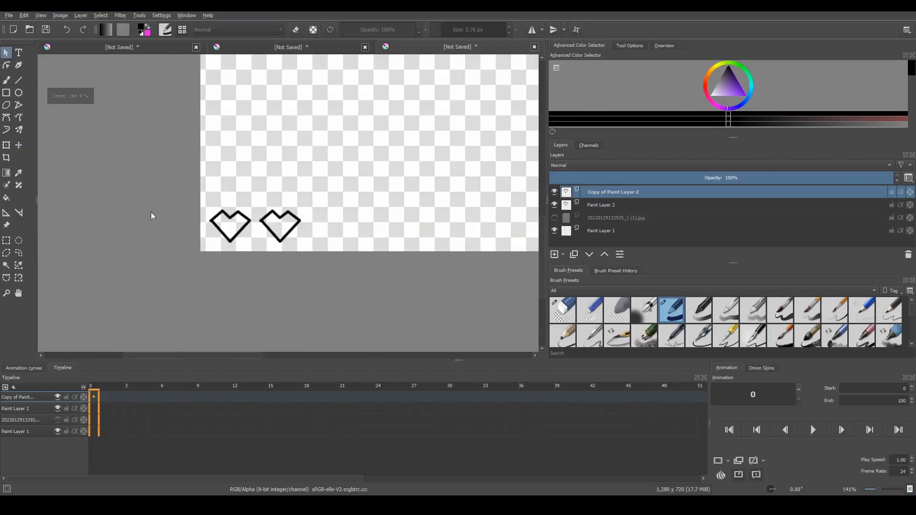
pyautogui.scroll(4, 214, 248)
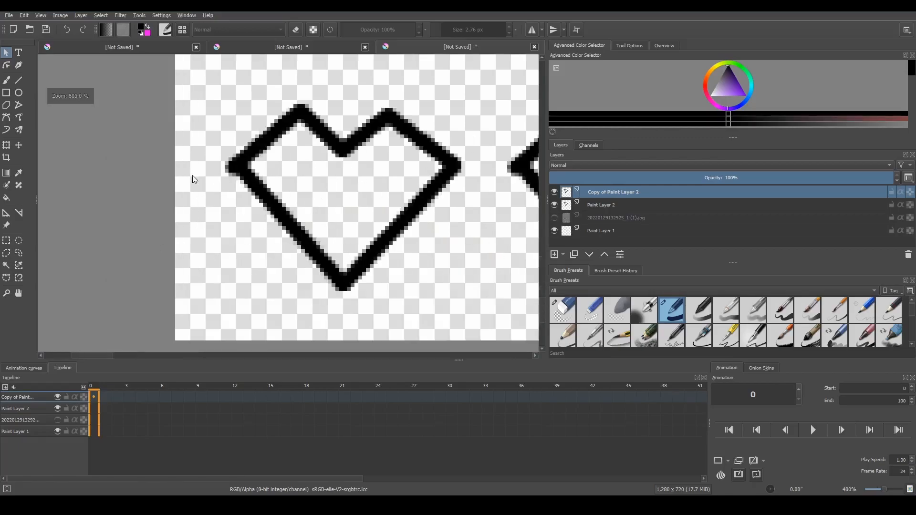
# Erase stray marks around the heart outlines with the 10.16 px Eraser Circle on Copy of Paint Layer 2 and Paint Layer 2
pyautogui.click(7, 79)
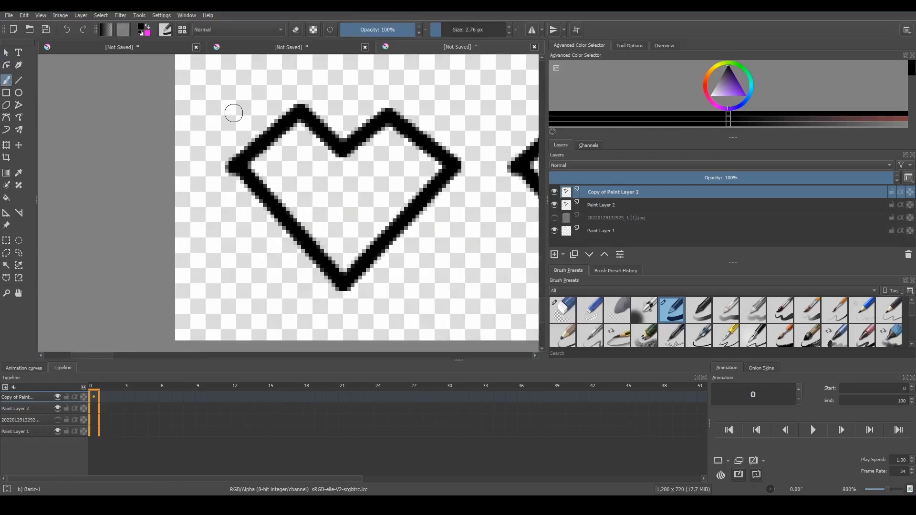
pyautogui.scroll(2, 231, 112)
pyautogui.click(562, 310)
pyautogui.click(186, 217)
pyautogui.scroll(-7, 378, 188)
pyautogui.scroll(7, 454, 209)
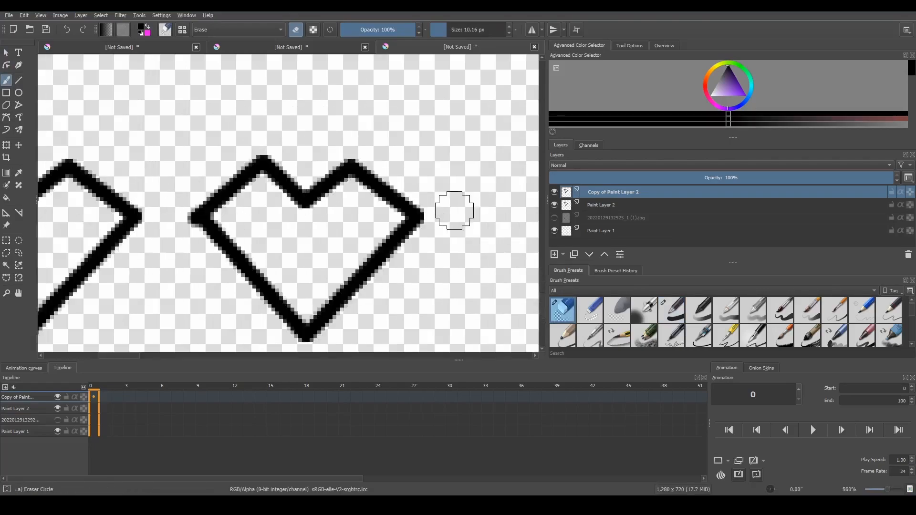
pyautogui.click(422, 219)
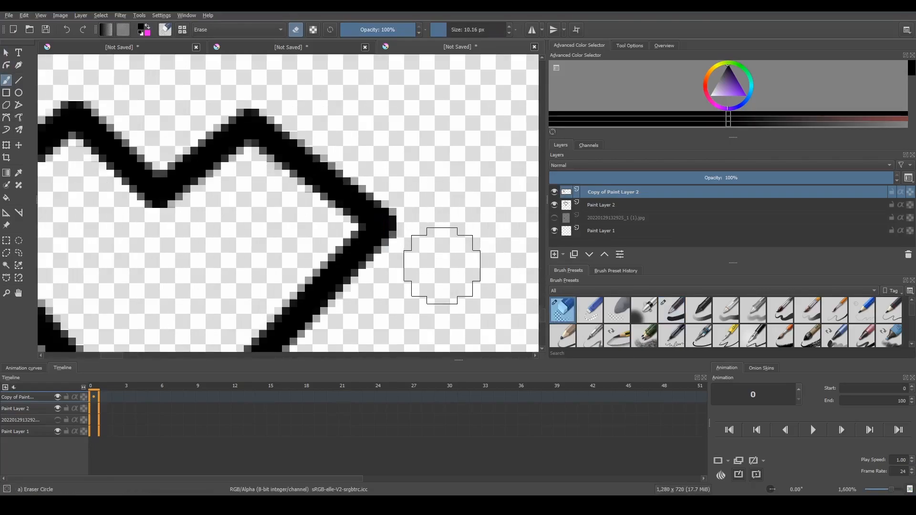
pyautogui.scroll(-4, 439, 266)
pyautogui.scroll(4, 287, 263)
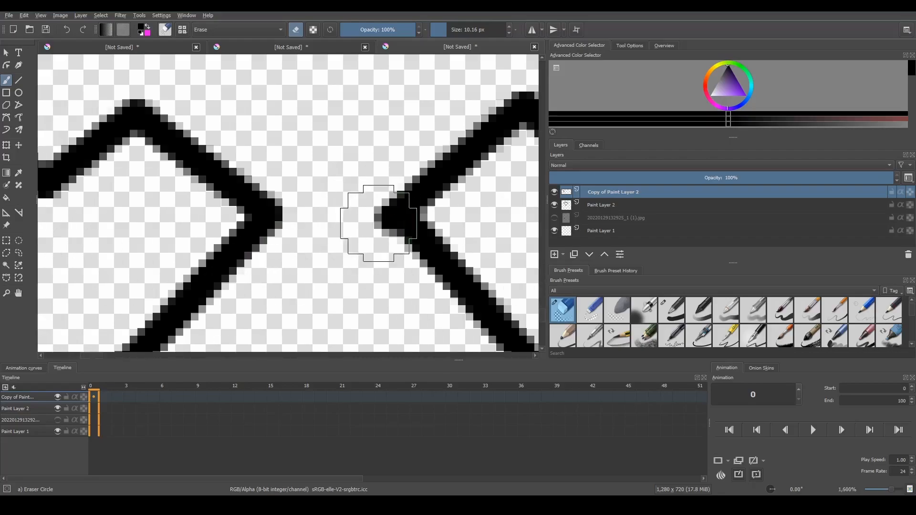
pyautogui.click(606, 203)
pyautogui.scroll(-5, 358, 215)
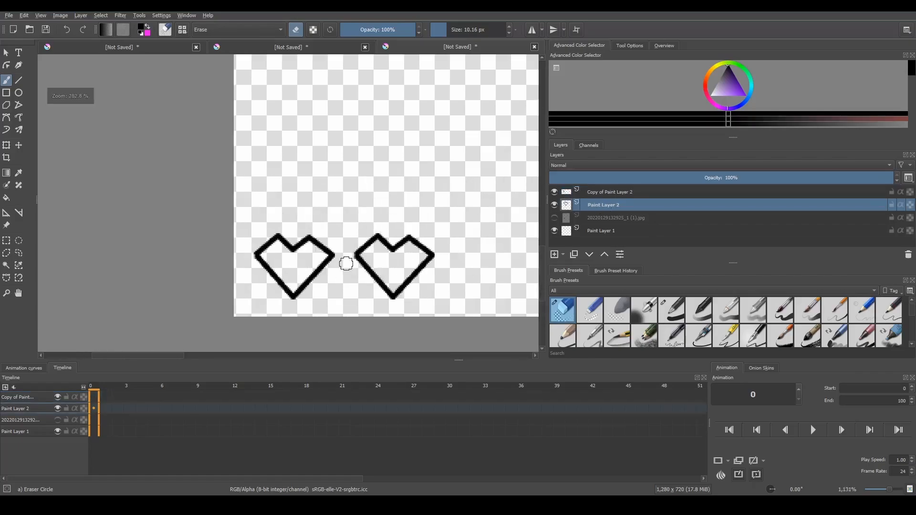
# Show the screenshot layer again and compare the traced heart outlines with the game's yellow hearts and orange panel
pyautogui.click(555, 218)
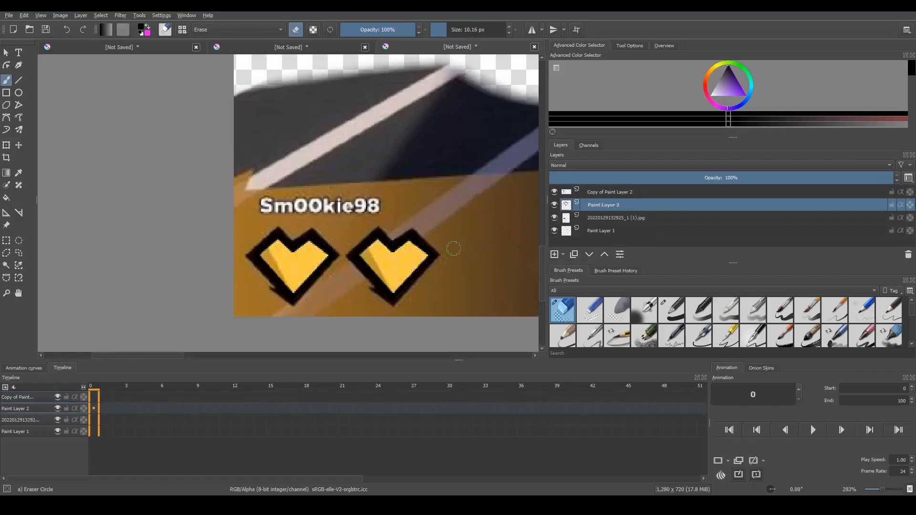
pyautogui.scroll(-3, 419, 282)
pyautogui.scroll(3, 462, 288)
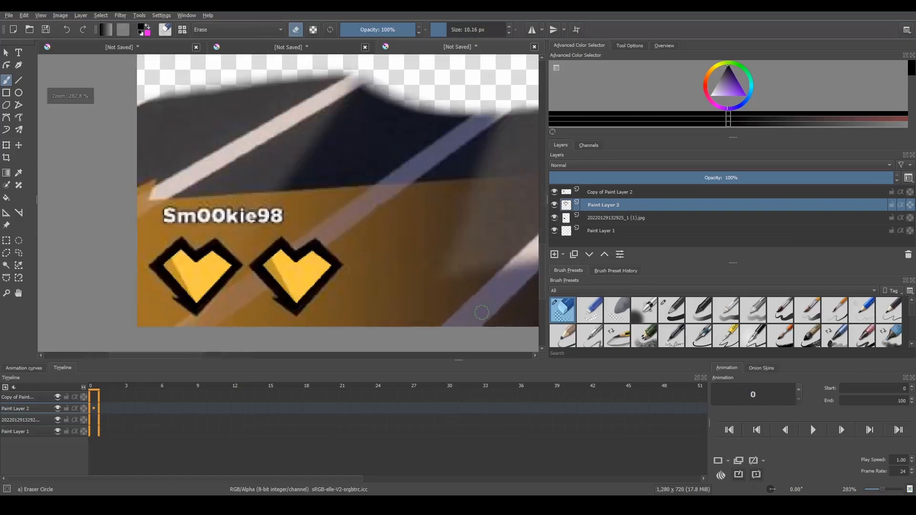
pyautogui.scroll(-2, 326, 224)
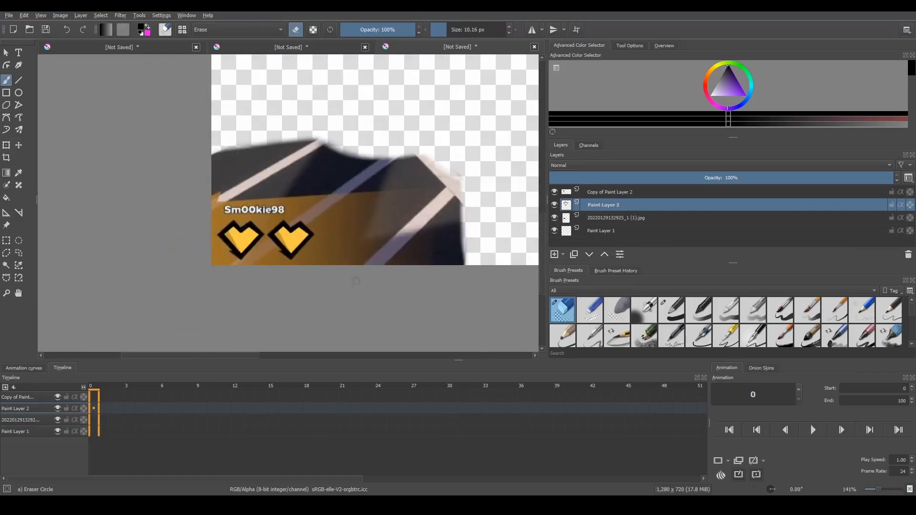
pyautogui.scroll(3, 384, 259)
pyautogui.scroll(-1, 483, 195)
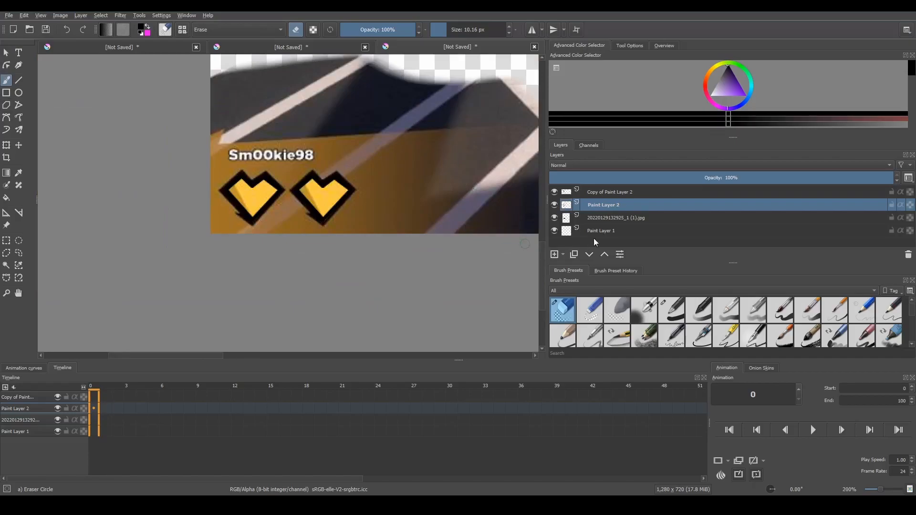
pyautogui.click(554, 217)
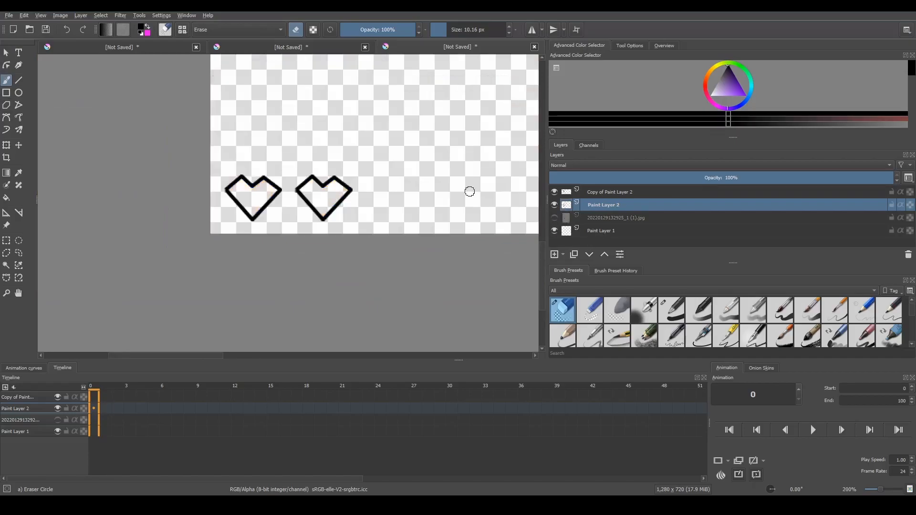
pyautogui.click(554, 217)
# Add a new paint layer directly above the screenshot layer
pyautogui.click(635, 218)
pyautogui.moveTo(487, 135)
pyautogui.mouseDown()
pyautogui.moveTo(497, 145)
pyautogui.moveTo(500, 203)
pyautogui.mouseUp()
pyautogui.hotkey('ctrl', 'z')
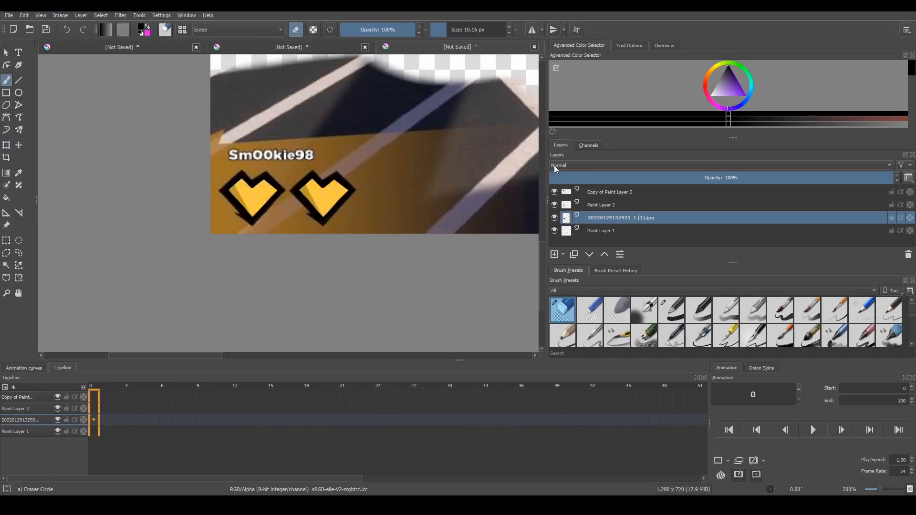
pyautogui.click(555, 254)
pyautogui.click(18, 80)
pyautogui.scroll(2, 354, 63)
pyautogui.scroll(-2, 128, 129)
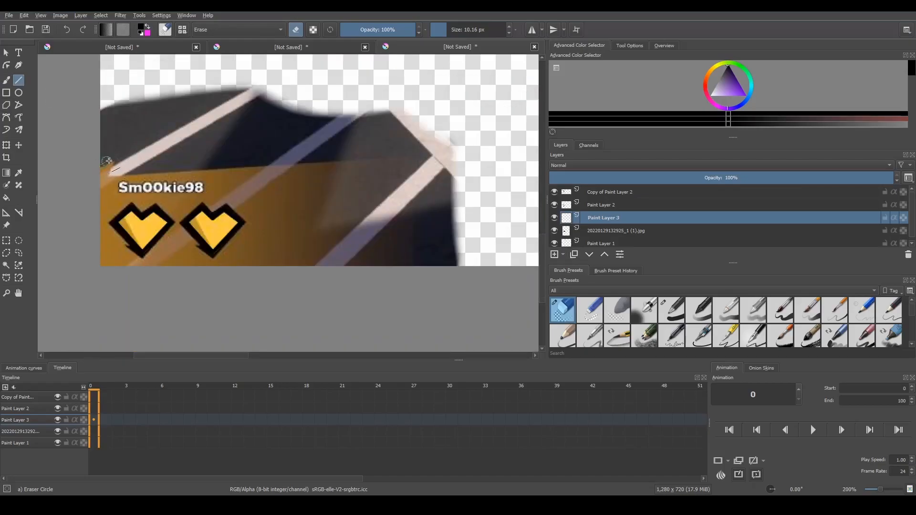
pyautogui.moveTo(112, 157)
pyautogui.mouseDown()
pyautogui.moveTo(198, 143)
pyautogui.moveTo(123, 148)
pyautogui.moveTo(296, 137)
pyautogui.moveTo(8, 145)
pyautogui.moveTo(188, 139)
pyautogui.moveTo(152, 155)
pyautogui.moveTo(163, 156)
pyautogui.mouseUp()
pyautogui.click(7, 80)
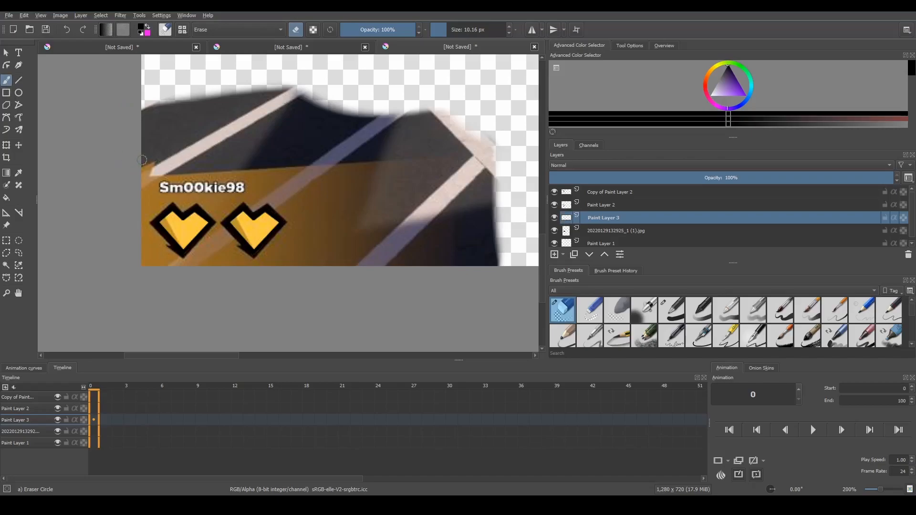
# Switch to the Line tool with the Basic-1 brush preset at 2.76 px
pyautogui.click(19, 80)
pyautogui.click(657, 289)
pyautogui.click(680, 272)
pyautogui.click(677, 308)
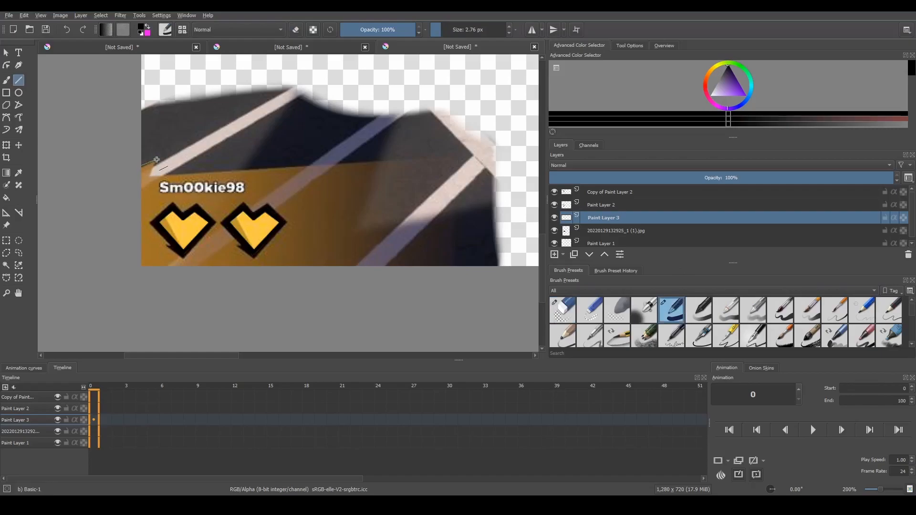
pyautogui.moveTo(152, 173)
pyautogui.mouseDown()
pyautogui.moveTo(457, 156)
pyautogui.moveTo(454, 273)
pyautogui.mouseUp()
pyautogui.hotkey('ctrl', 'z')
pyautogui.moveTo(268, 145); pyautogui.dragTo(457, 143)
pyautogui.moveTo(456, 144); pyautogui.dragTo(456, 295)
pyautogui.hotkey('ctrl', 'z')
pyautogui.hotkey('ctrl', 'z')
pyautogui.moveTo(144, 145); pyautogui.dragTo(285, 135)
pyautogui.moveTo(285, 136)
pyautogui.mouseDown()
pyautogui.moveTo(262, 156)
pyautogui.moveTo(457, 151)
pyautogui.mouseUp()
pyautogui.moveTo(457, 152); pyautogui.dragTo(469, 282)
pyautogui.hotkey('ctrl', 'z')
pyautogui.hotkey('ctrl', 'z')
pyautogui.hotkey('ctrl', 'z')
pyautogui.hotkey('ctrl', 'z')
pyautogui.moveTo(183, 150)
pyautogui.mouseDown()
pyautogui.moveTo(222, 148)
pyautogui.moveTo(217, 159)
pyautogui.mouseUp()
pyautogui.hotkey('ctrl', 'z')
# Draw a horizontal black line above the player name and a vertical one down to the canvas edge to frame the health panel
pyautogui.moveTo(141, 155); pyautogui.dragTo(301, 152)
pyautogui.moveTo(369, 153); pyautogui.dragTo(454, 268)
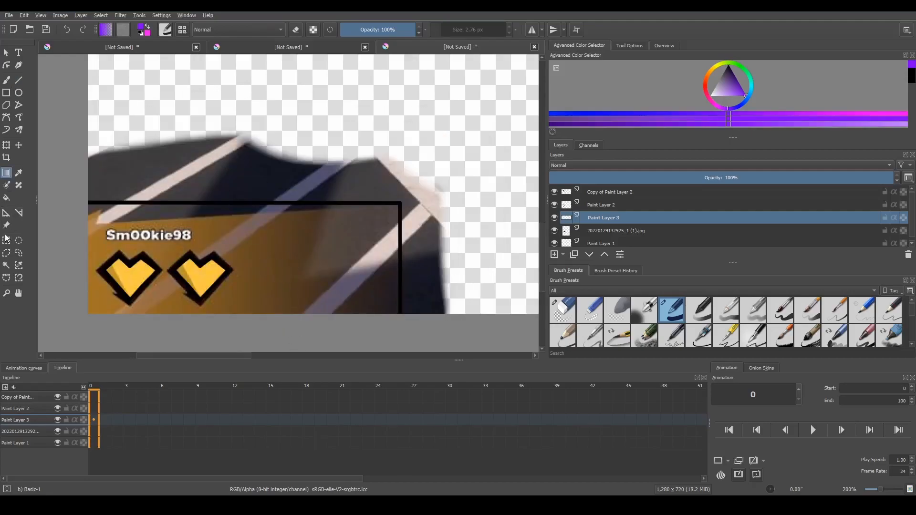
# Select the area inside the black frame and fill it with a purple gradient fading to transparent away from the hearts
pyautogui.click(9, 266)
pyautogui.click(258, 245)
pyautogui.click(6, 175)
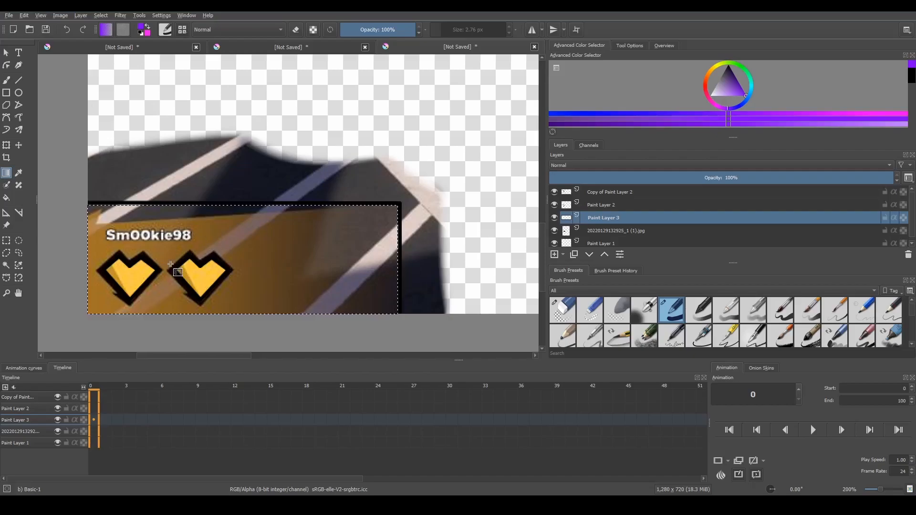
pyautogui.moveTo(189, 266); pyautogui.dragTo(374, 274)
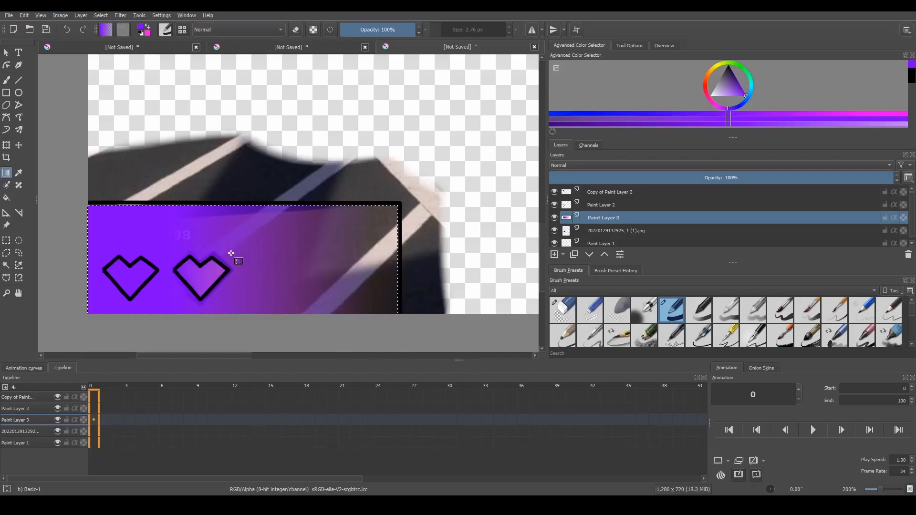
pyautogui.scroll(5, 210, 256)
pyautogui.scroll(-6, 97, 122)
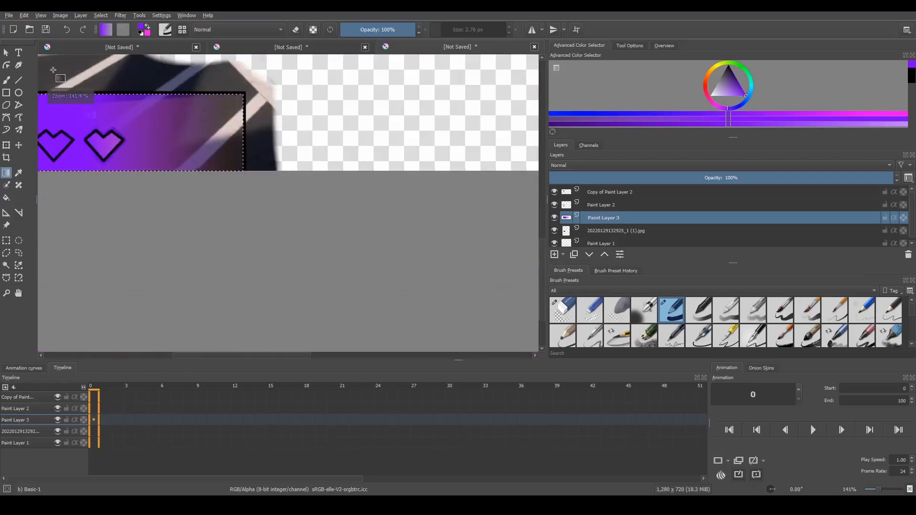
pyautogui.scroll(1, 54, 72)
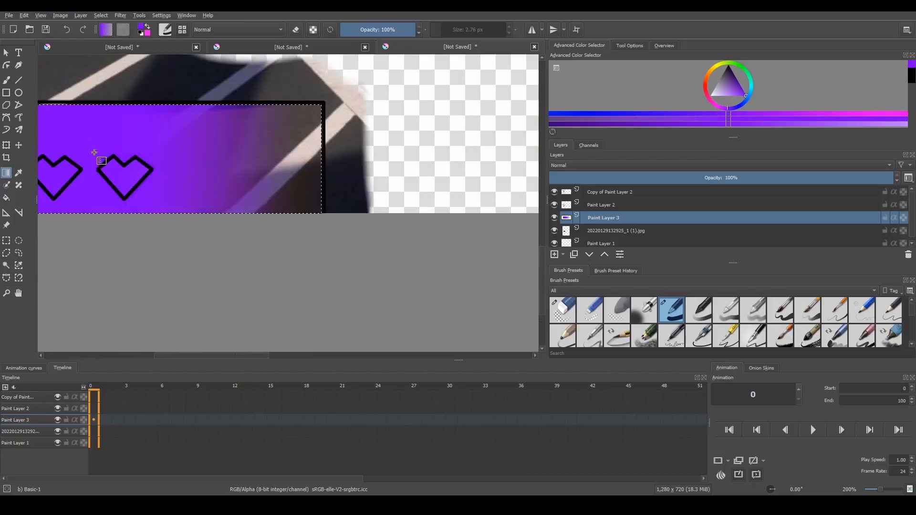
pyautogui.scroll(3, 68, 125)
pyautogui.scroll(-2, 264, 146)
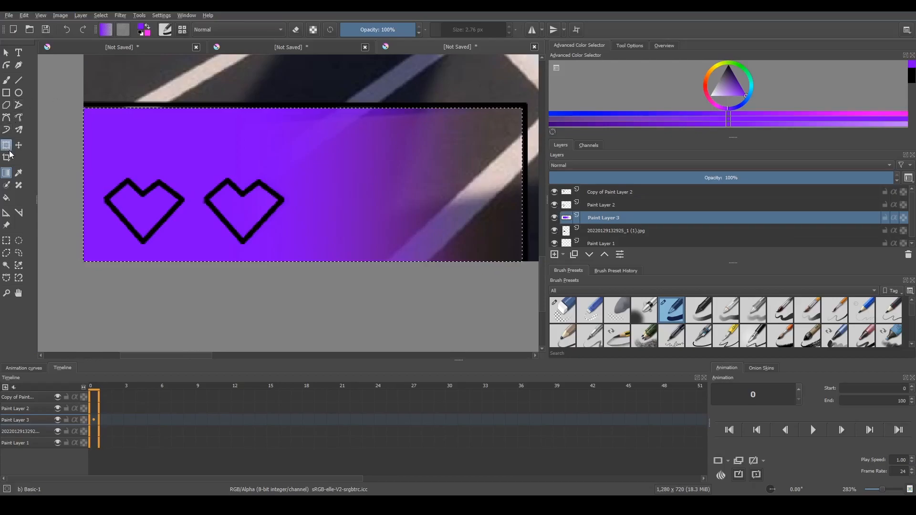
# Undo the last gradient fill on the panel and redo it
pyautogui.hotkey('ctrl', 'z')
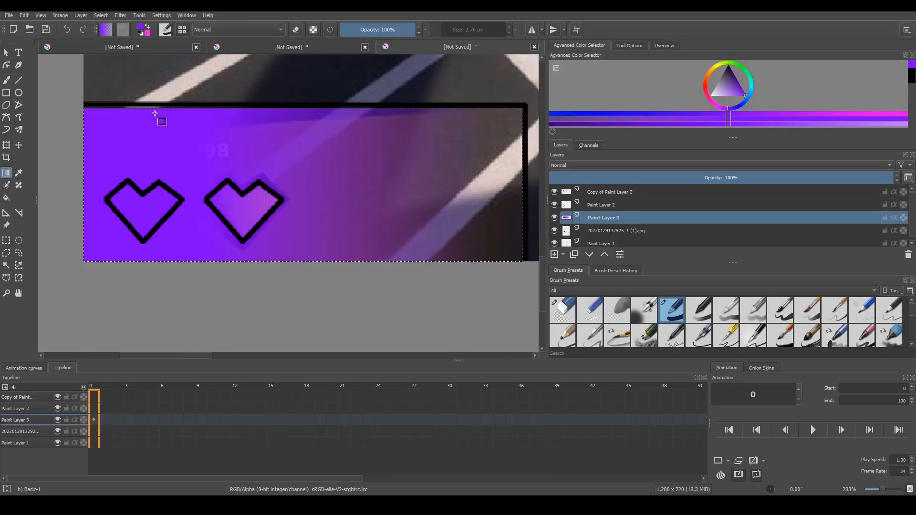
pyautogui.click(24, 15)
pyautogui.click(36, 34)
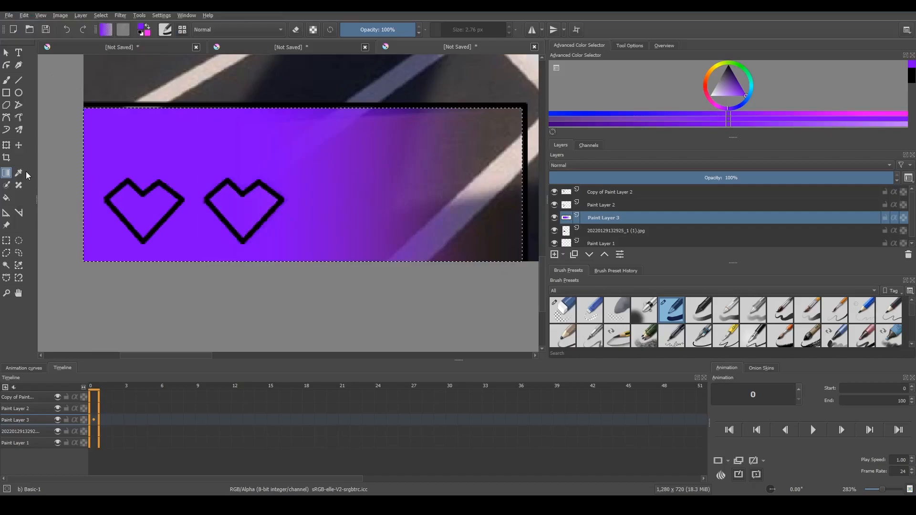
# Clear the panel selection, and select and remove the black frame line with the contiguous selection
pyautogui.click(6, 52)
pyautogui.hotkey('ctrl', 'shift', 'a')
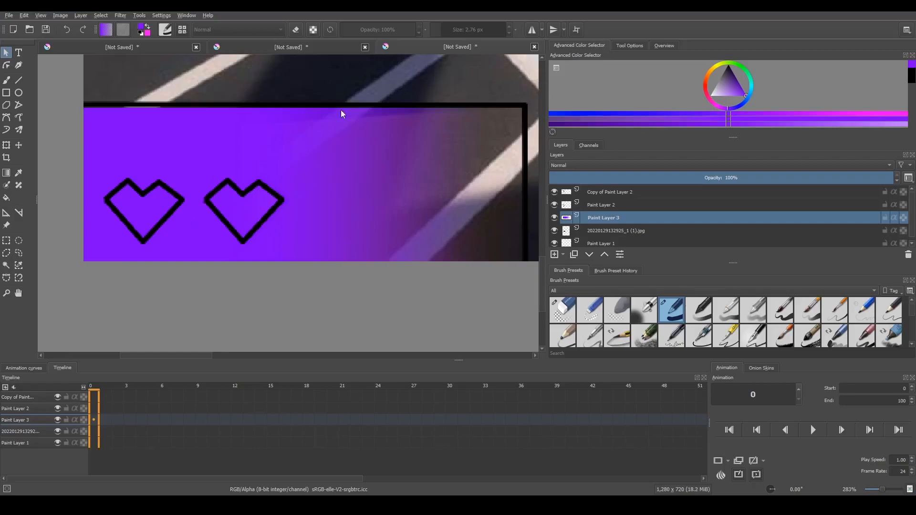
pyautogui.click(7, 265)
pyautogui.click(135, 104)
pyautogui.click(563, 310)
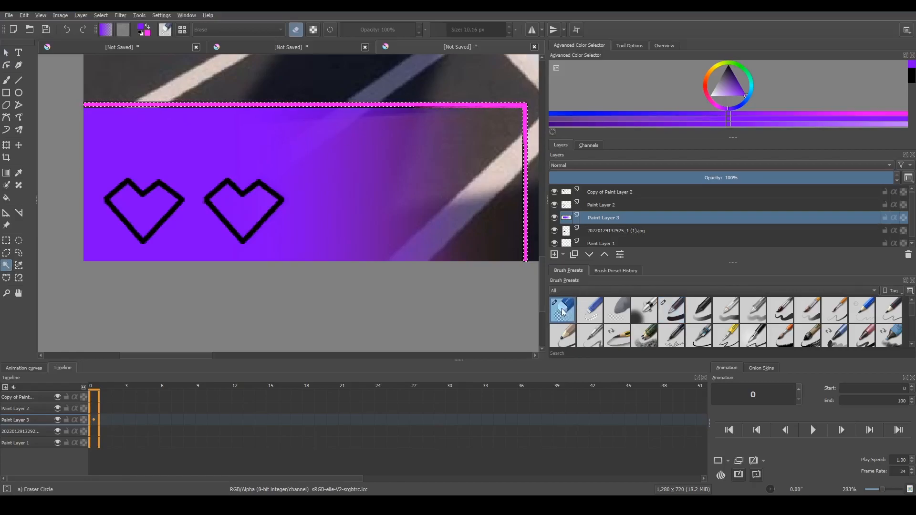
# Select and delete the leftover edge pixels beside the removed vertical frame line
pyautogui.scroll(6, 533, 129)
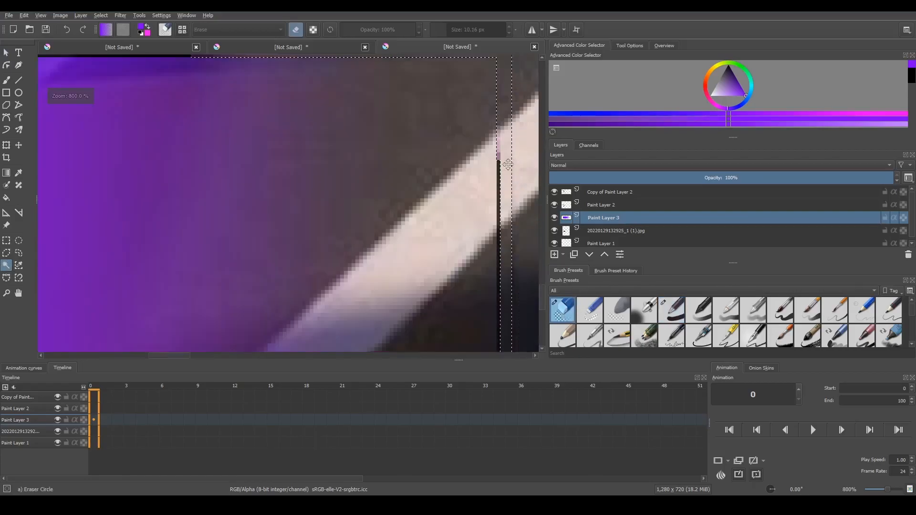
pyautogui.click(479, 141)
pyautogui.press('Delete')
pyautogui.click(479, 123)
pyautogui.press('Delete')
pyautogui.scroll(-3, 479, 88)
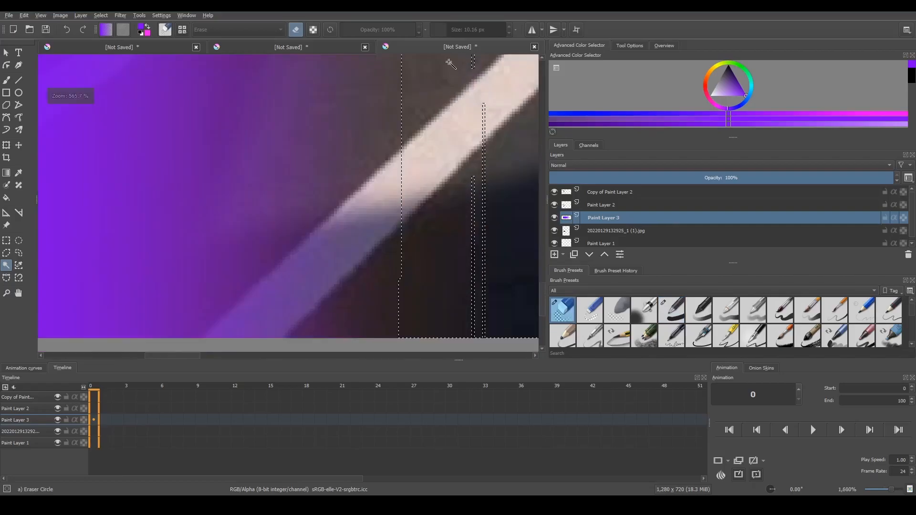
# Hide the screenshot layer to leave only the purple gradient panel and heart outlines visible
pyautogui.scroll(-4, 319, 135)
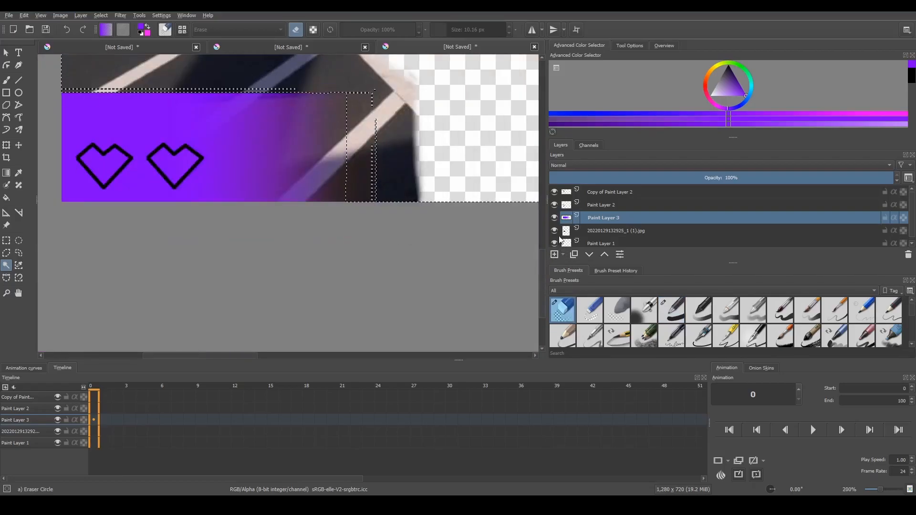
pyautogui.scroll(-1, 555, 236)
pyautogui.click(553, 229)
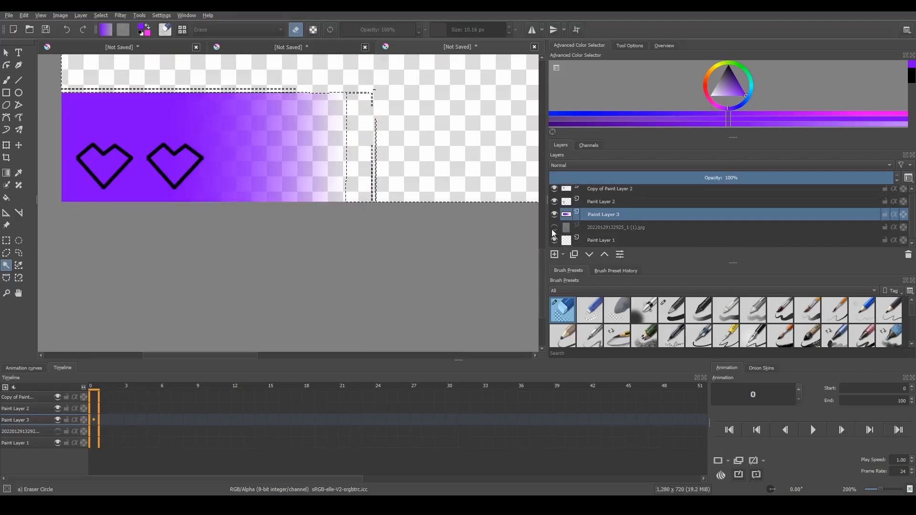
# Select and delete the faint grey line left just above the purple panel
pyautogui.scroll(6, 116, 80)
pyautogui.scroll(-3, 116, 80)
pyautogui.scroll(3, 143, 87)
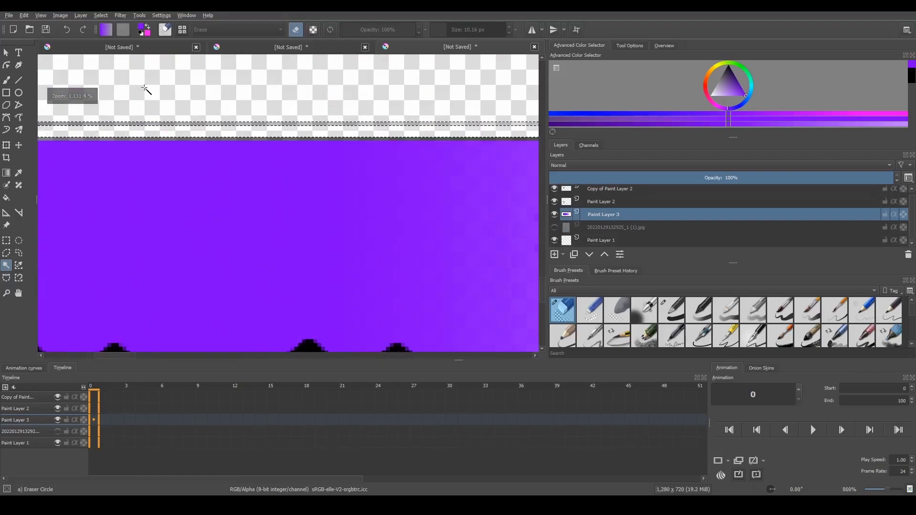
pyautogui.click(196, 138)
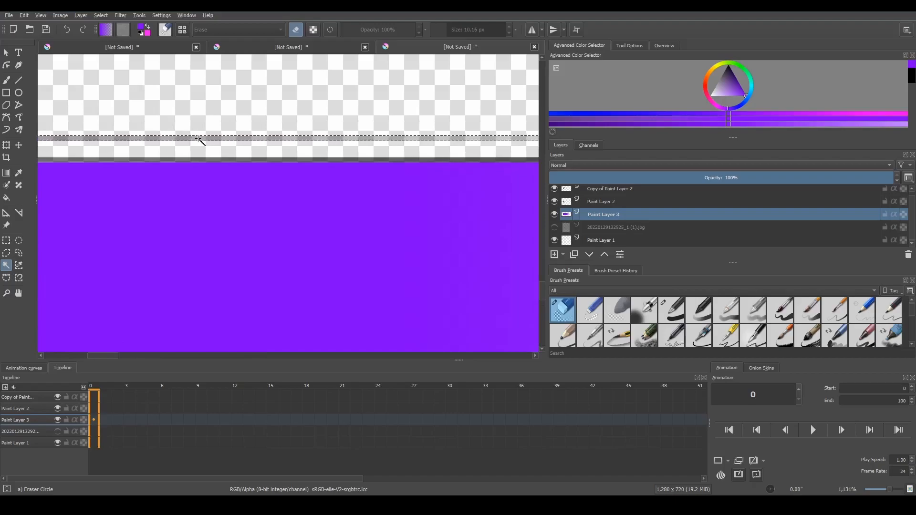
pyautogui.scroll(-6, 239, 86)
pyautogui.scroll(4, 244, 155)
pyautogui.scroll(-3, 469, 125)
pyautogui.scroll(2, 466, 129)
# Delete the remaining grey strips along the purple panel's upper edge and clear the selection
pyautogui.click(513, 149)
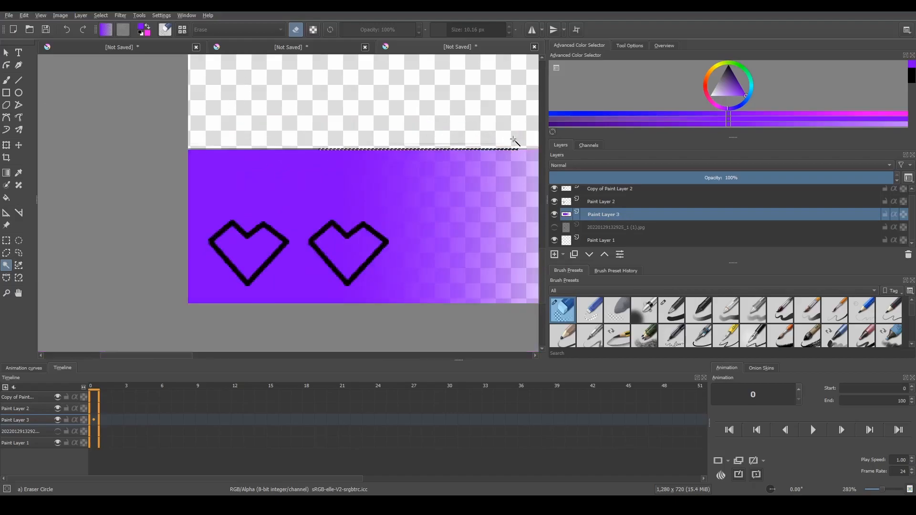
pyautogui.scroll(5, 336, 139)
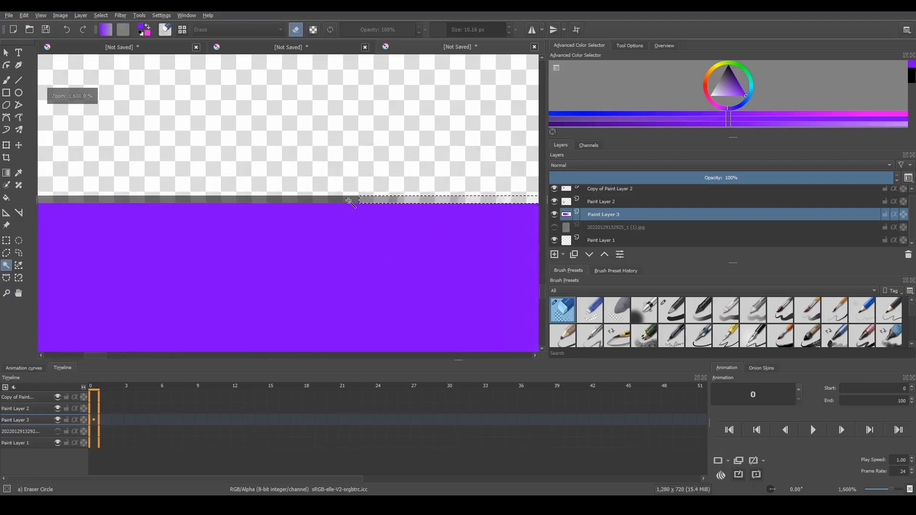
pyautogui.press('Delete')
pyautogui.click(398, 199)
pyautogui.press('Delete')
pyautogui.scroll(-5, 485, 200)
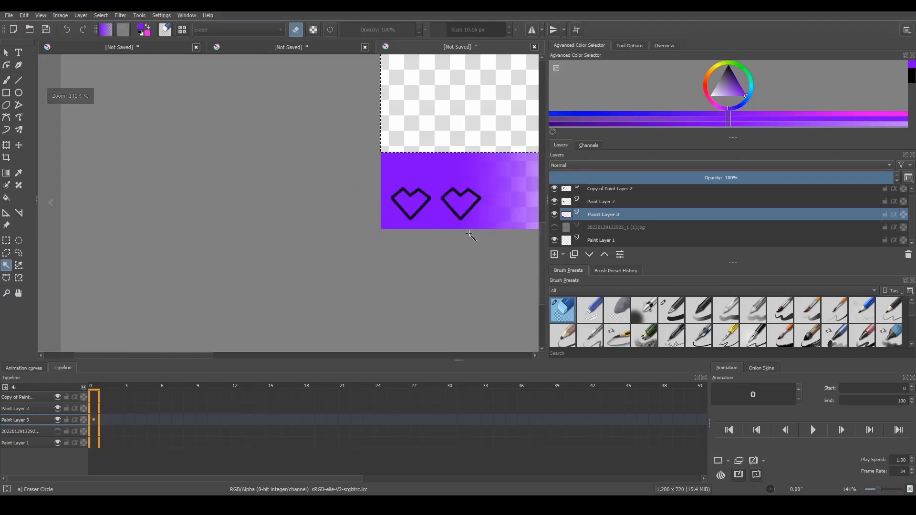
pyautogui.click(6, 53)
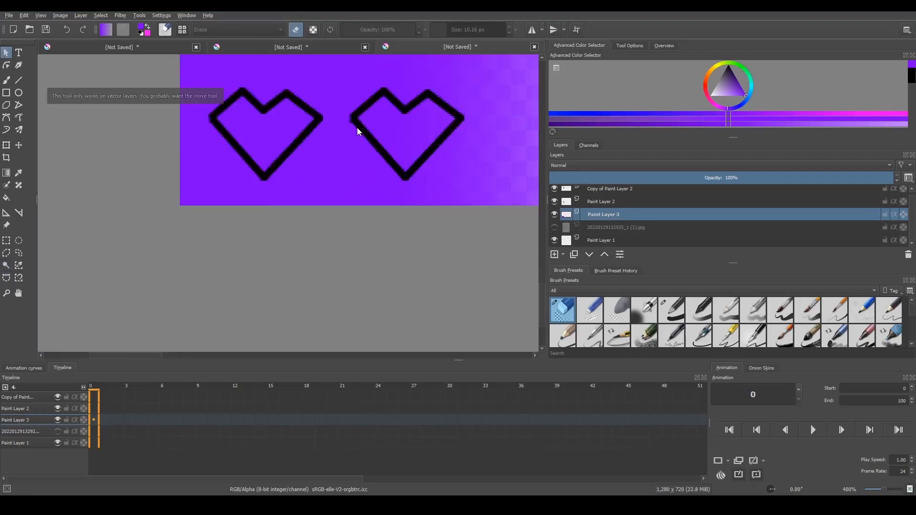
pyautogui.scroll(-2, 383, 90)
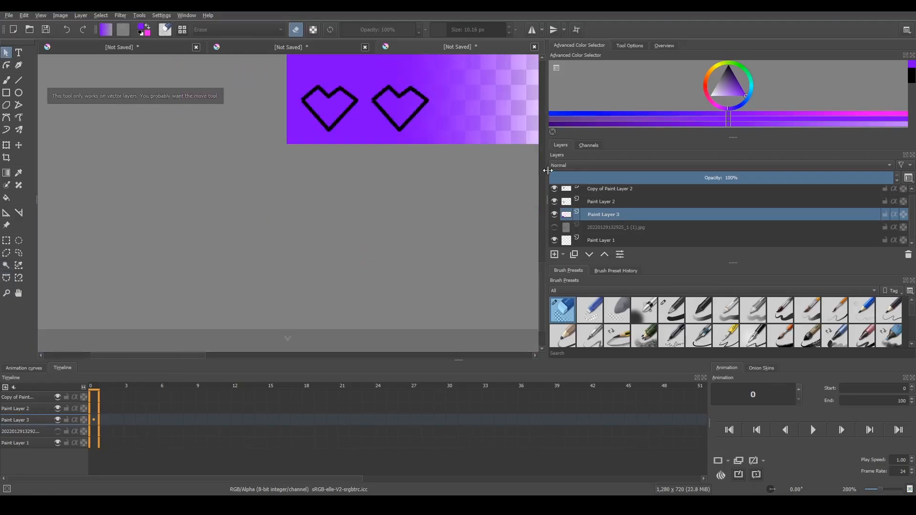
# Merge the heart outline layers down into Paint Layer 3 with the purple gradient panel
pyautogui.click(541, 162)
pyautogui.click(542, 186)
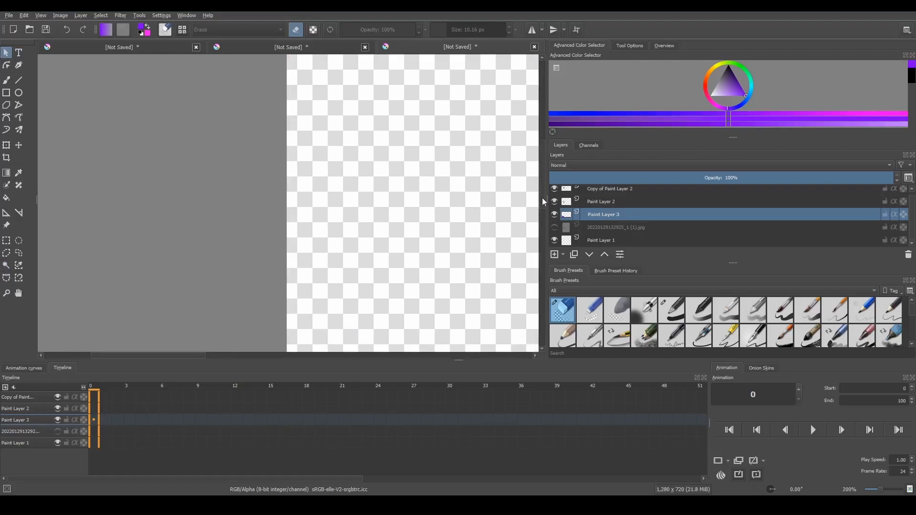
pyautogui.scroll(-3, 536, 281)
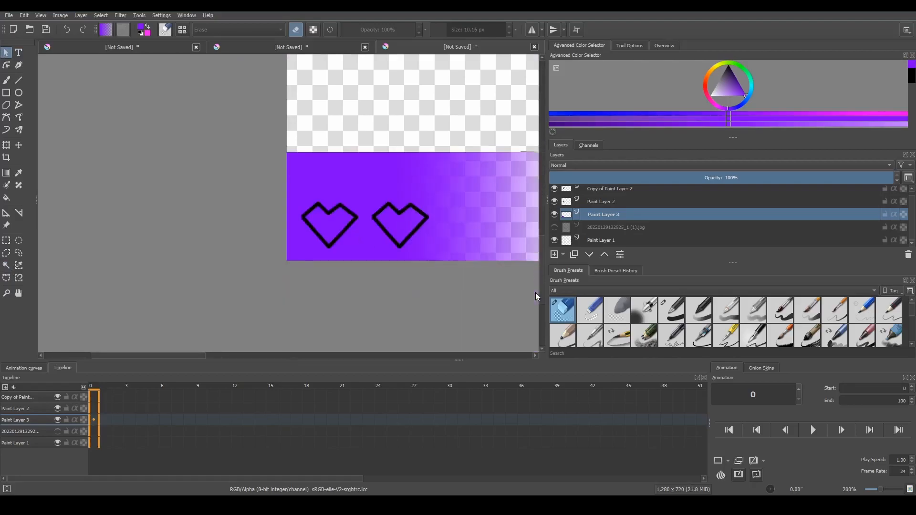
pyautogui.click(599, 202)
pyautogui.rightClick(599, 203)
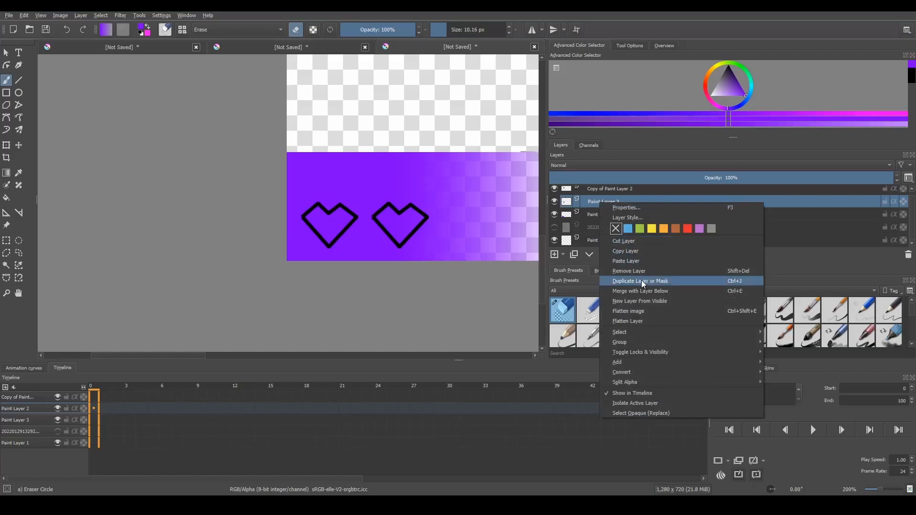
pyautogui.click(654, 292)
pyautogui.rightClick(605, 196)
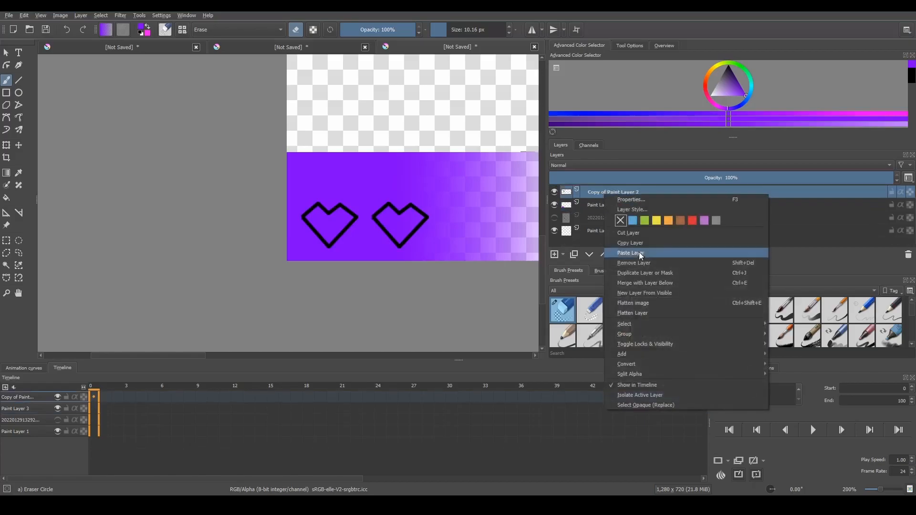
pyautogui.press('Escape')
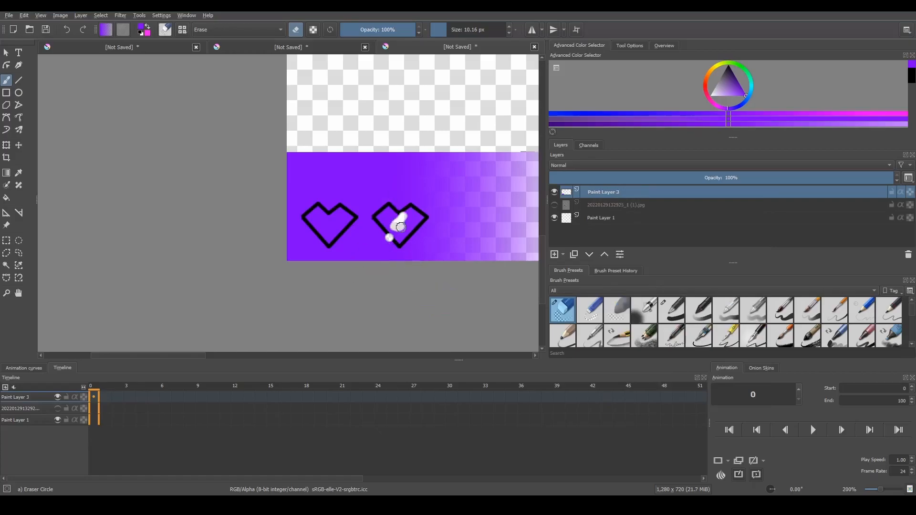
# Select and delete the purple fill inside both heart outlines to make their interiors transparent
pyautogui.click(6, 265)
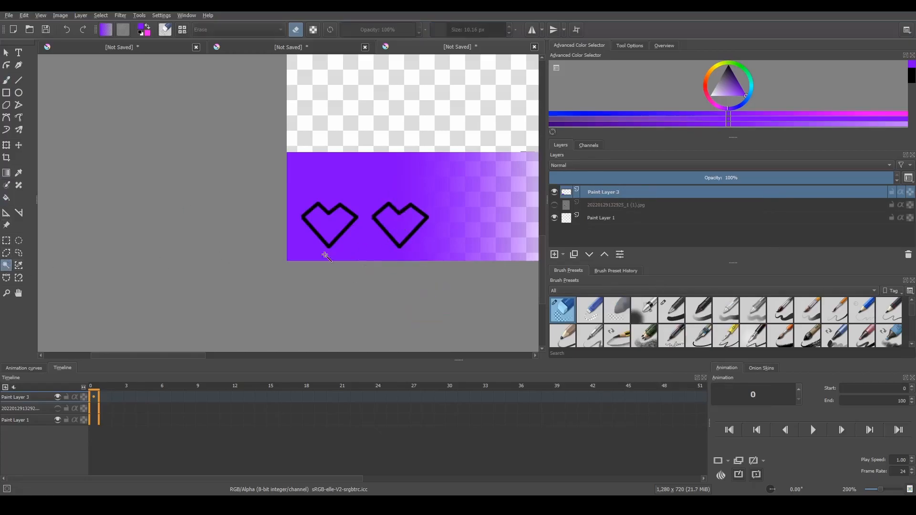
pyautogui.press('BackSpace')
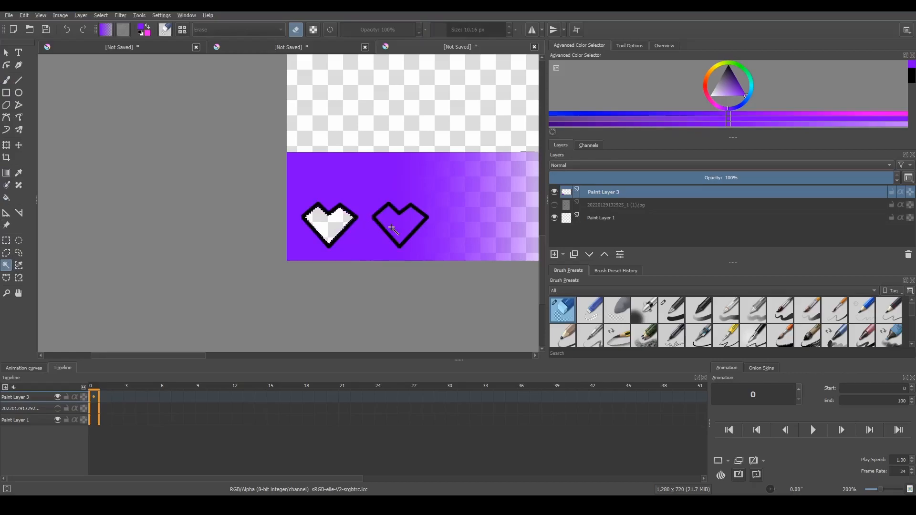
pyautogui.click(406, 231)
pyautogui.press('BackSpace')
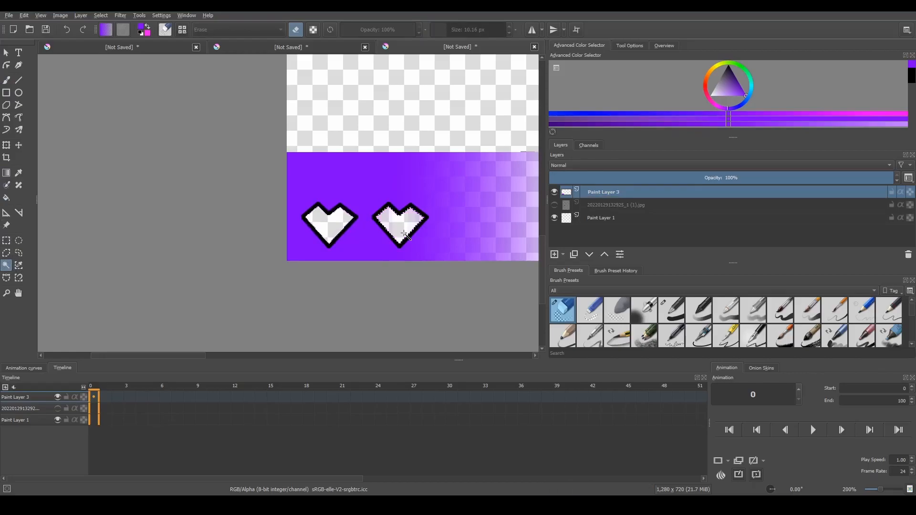
# Erase the leftover dark lines and specks beyond the panel's faded end and along its upper edge
pyautogui.scroll(-3, 479, 115)
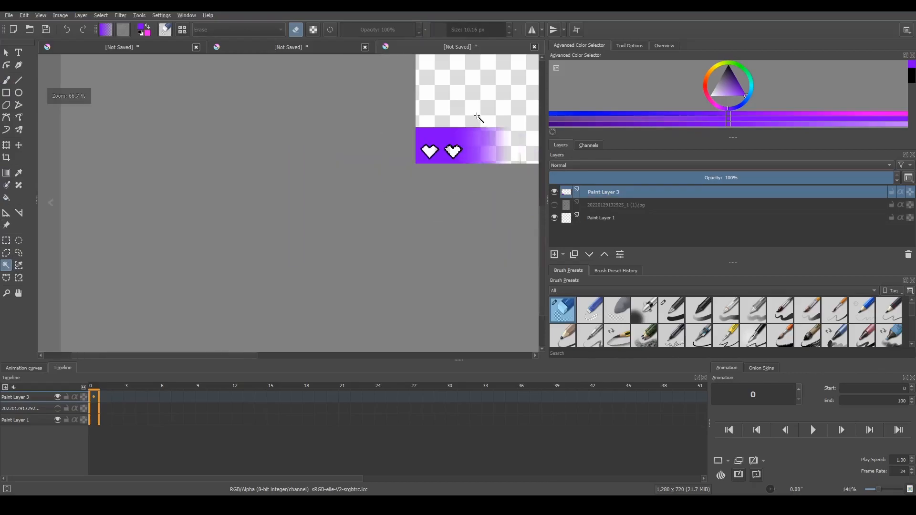
pyautogui.scroll(5, 513, 110)
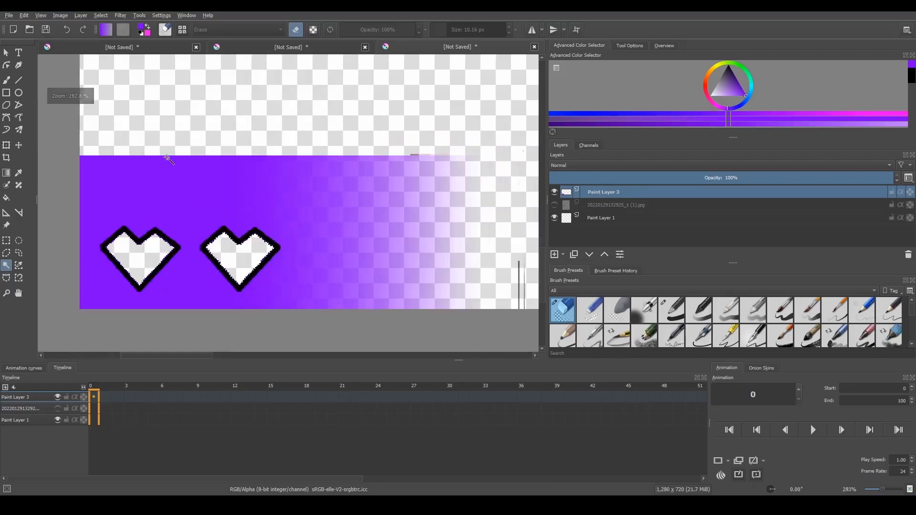
pyautogui.click(6, 79)
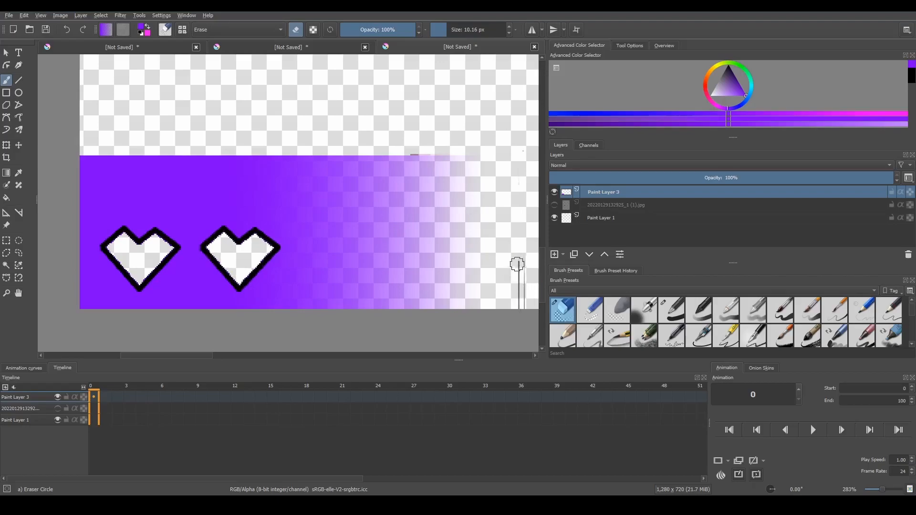
pyautogui.scroll(3, 462, 75)
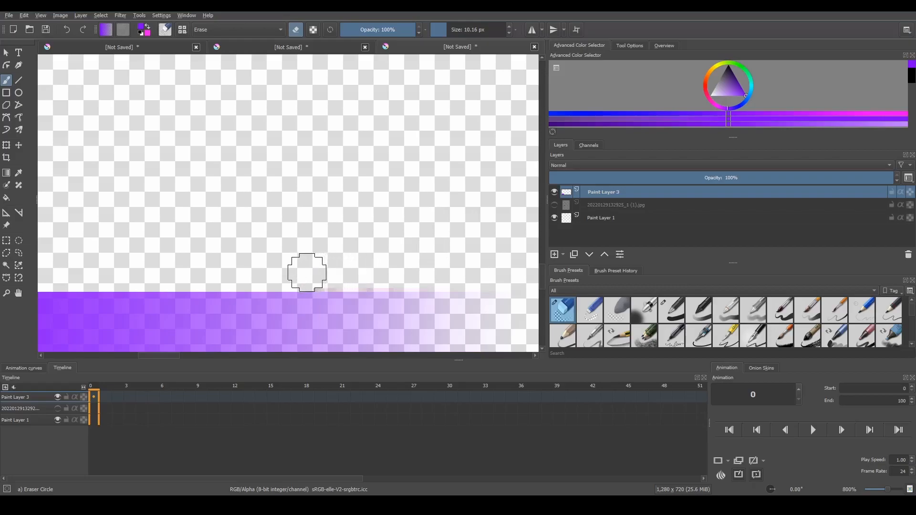
pyautogui.scroll(-4, 419, 156)
pyautogui.scroll(-2, 522, 75)
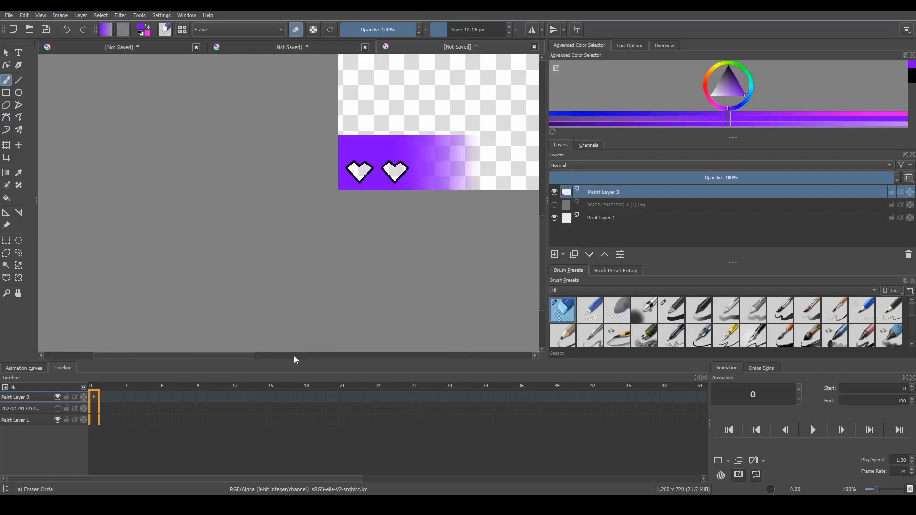
pyautogui.moveTo(243, 356); pyautogui.dragTo(313, 341)
pyautogui.scroll(-4, 446, 104)
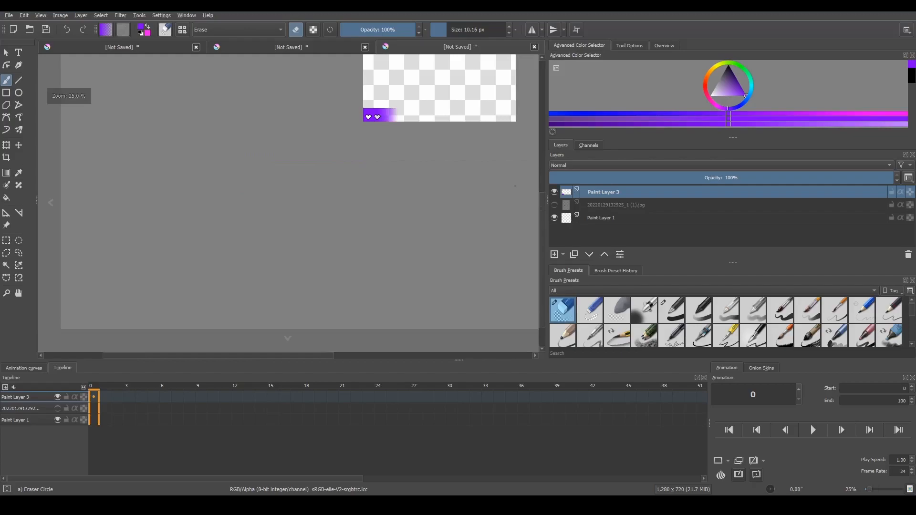
pyautogui.scroll(4, 507, 55)
pyautogui.scroll(-3, 71, 202)
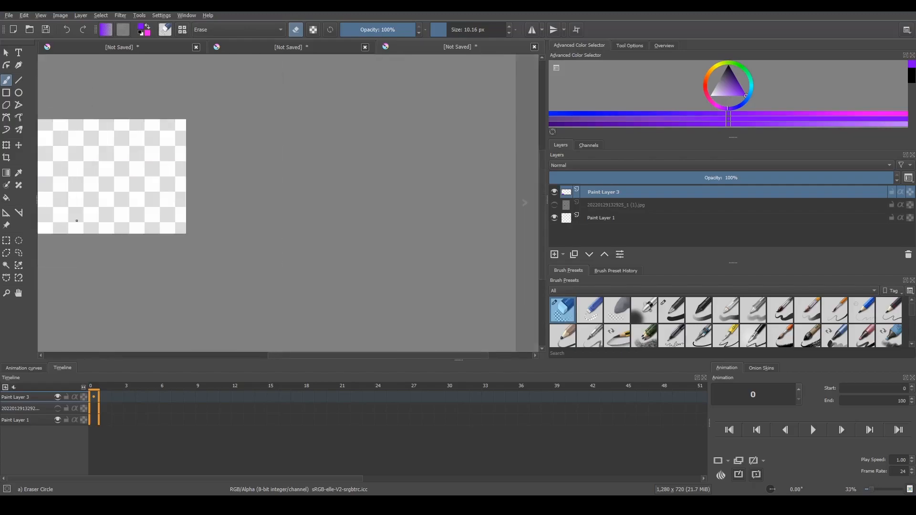
pyautogui.scroll(3, 60, 227)
pyautogui.scroll(1, 60, 228)
pyautogui.moveTo(323, 360); pyautogui.dragTo(164, 352)
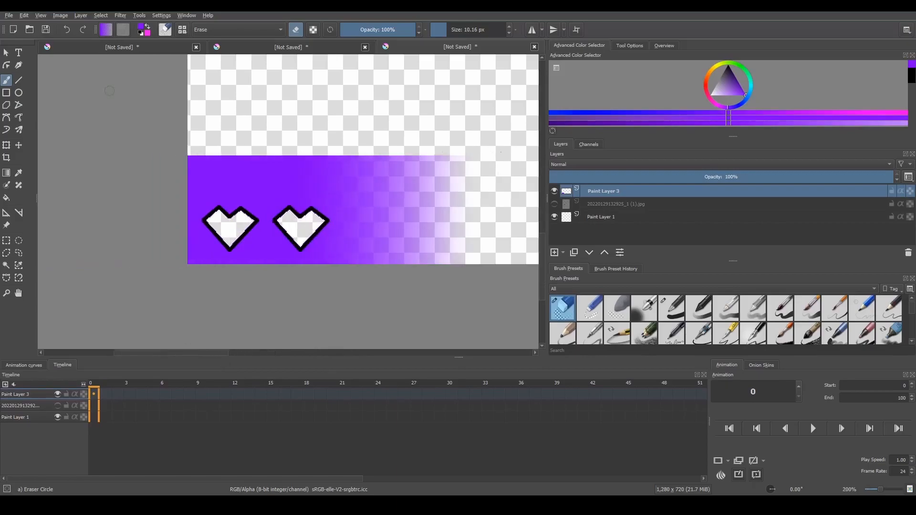
# Add a new paint layer and draw a text box across the purple panel above the hearts
pyautogui.click(554, 252)
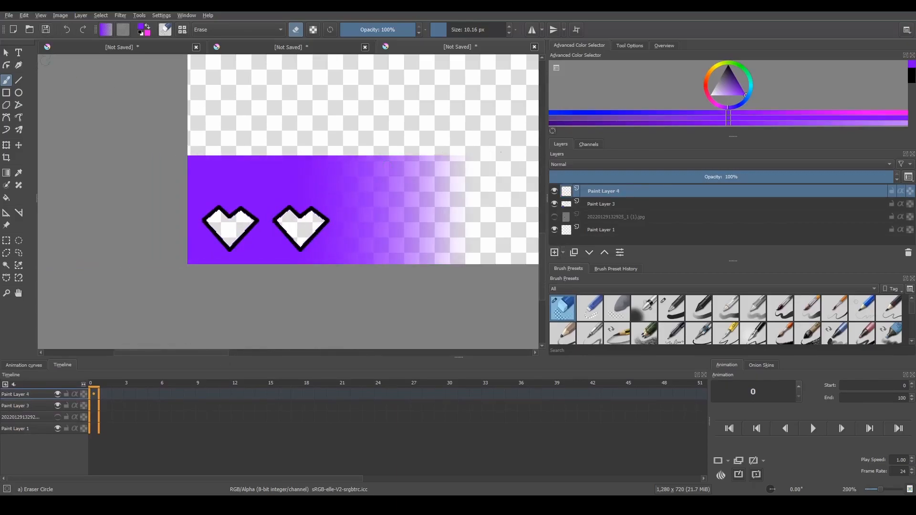
pyautogui.click(20, 53)
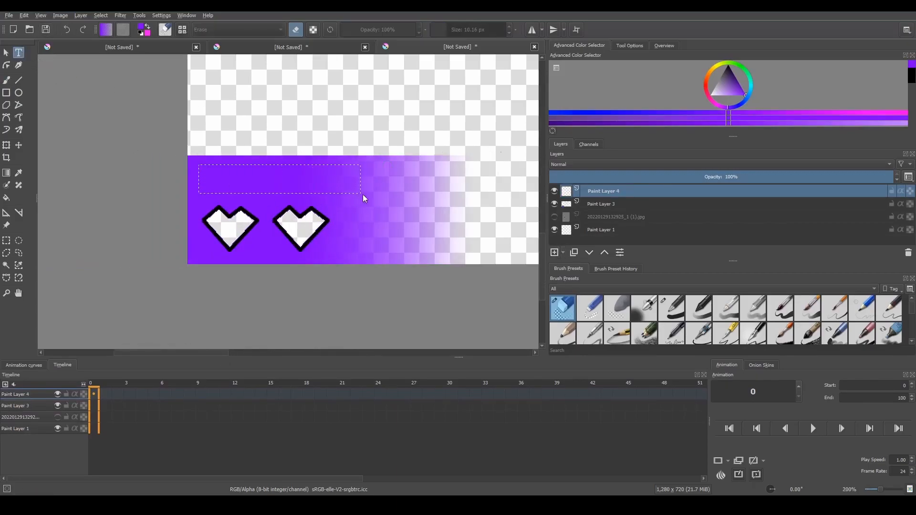
pyautogui.moveTo(198, 164); pyautogui.dragTo(361, 197)
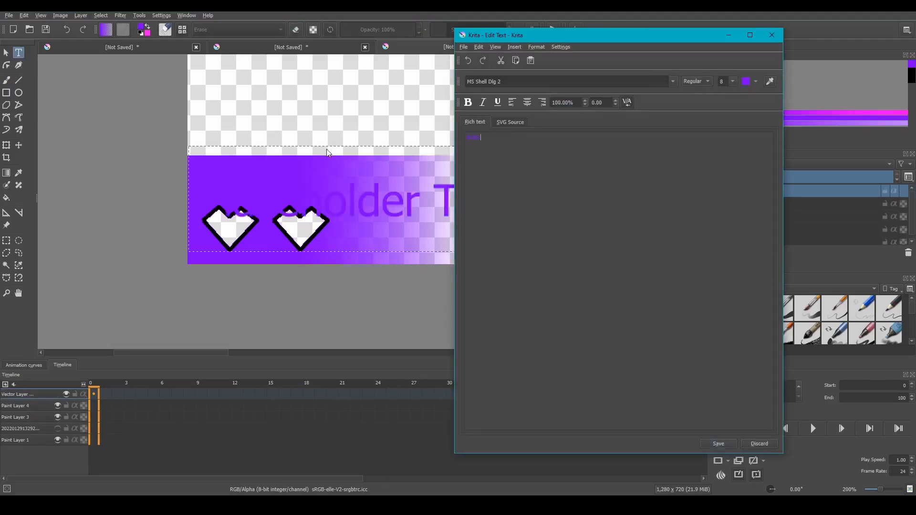
# Enter the player name as white text in a heavy display font and save it to the canvas
pyautogui.hotkey('ctrl', 'a')
pyautogui.click(756, 86)
pyautogui.click(739, 111)
pyautogui.click(673, 82)
pyautogui.click(530, 109)
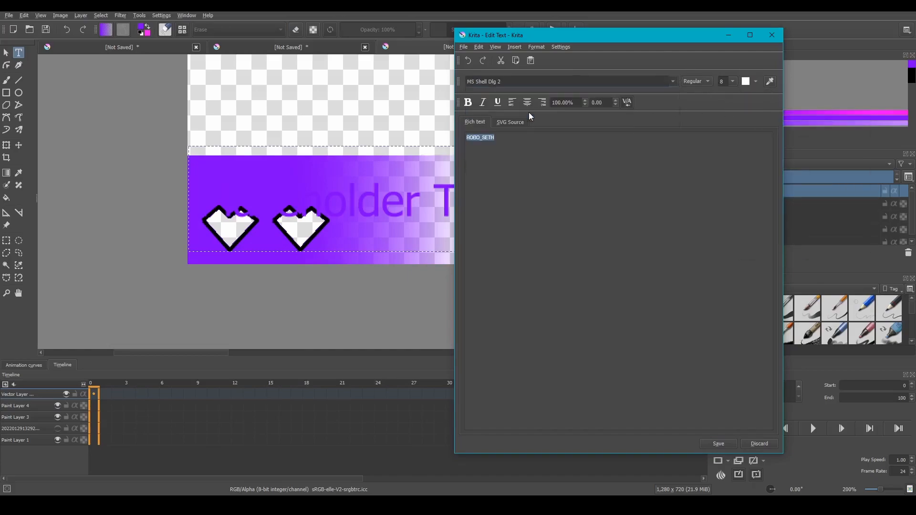
pyautogui.click(672, 82)
pyautogui.click(527, 130)
pyautogui.click(718, 444)
pyautogui.click(772, 34)
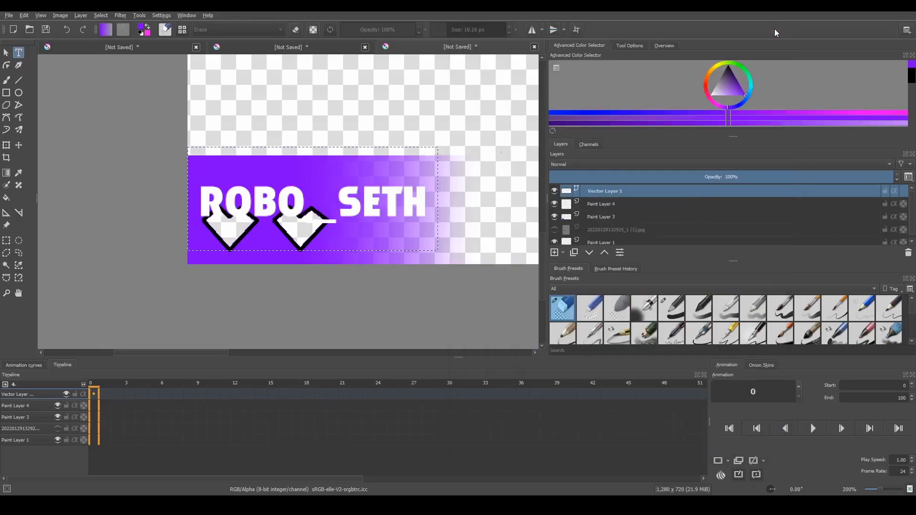
# Scale the player name text down proportionally so it fits on the purple panel above the two hearts
pyautogui.click(6, 145)
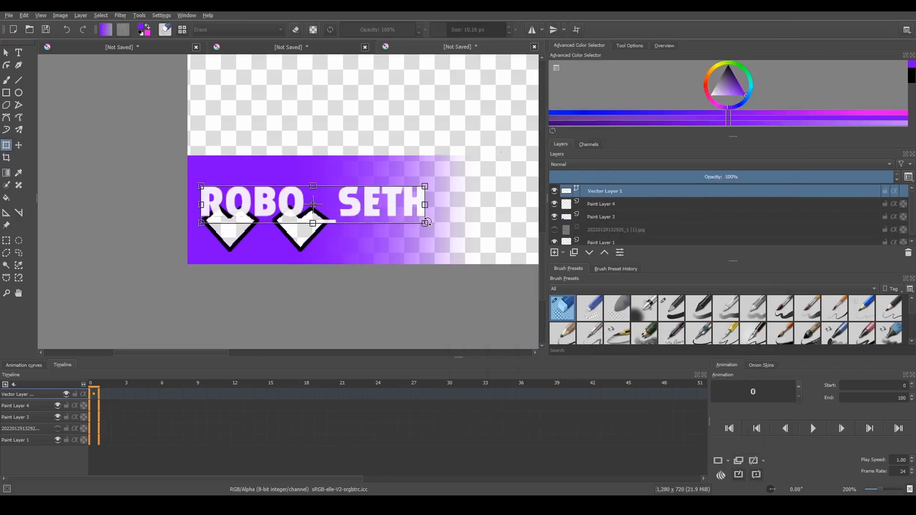
pyautogui.moveTo(427, 225); pyautogui.dragTo(320, 183)
pyautogui.scroll(4, 245, 139)
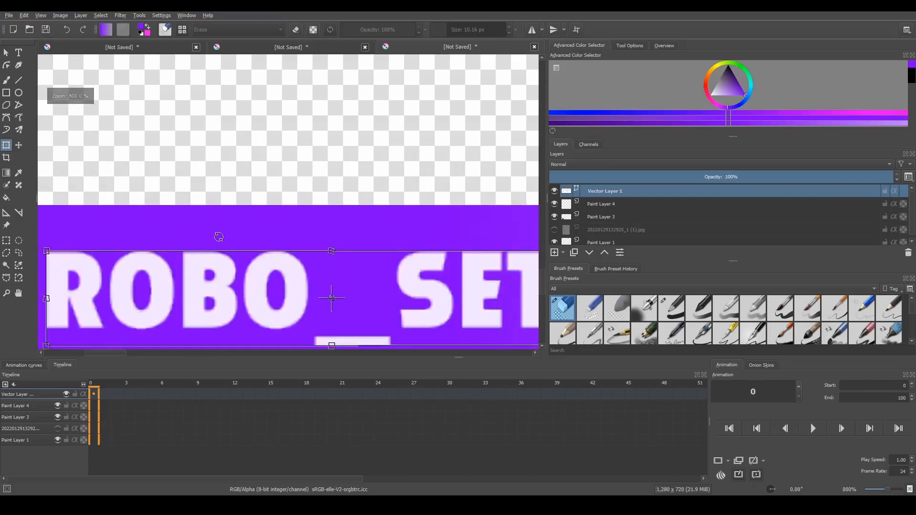
pyautogui.scroll(-3, 209, 241)
pyautogui.scroll(2, 255, 267)
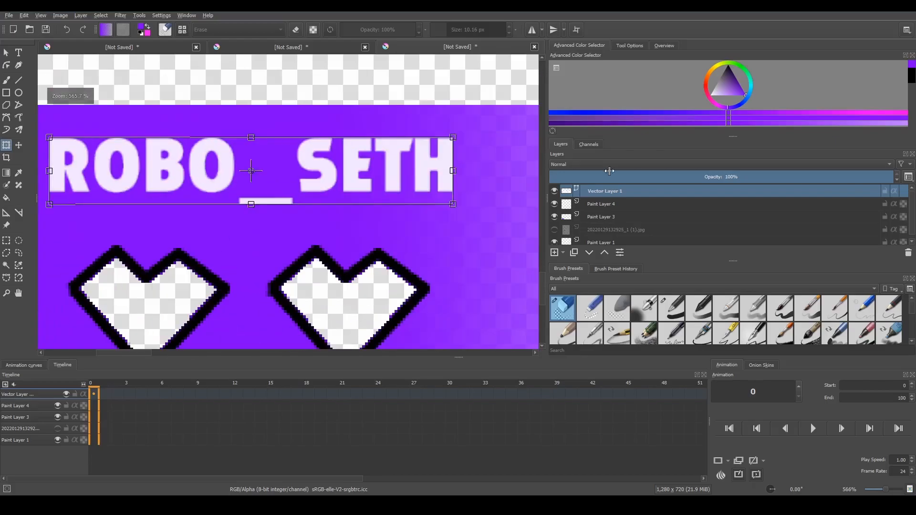
# Add a black outside stroke layer style to the player name, with 5 px size, Normal blend mode and 100% opacity
pyautogui.rightClick(616, 193)
pyautogui.click(636, 205)
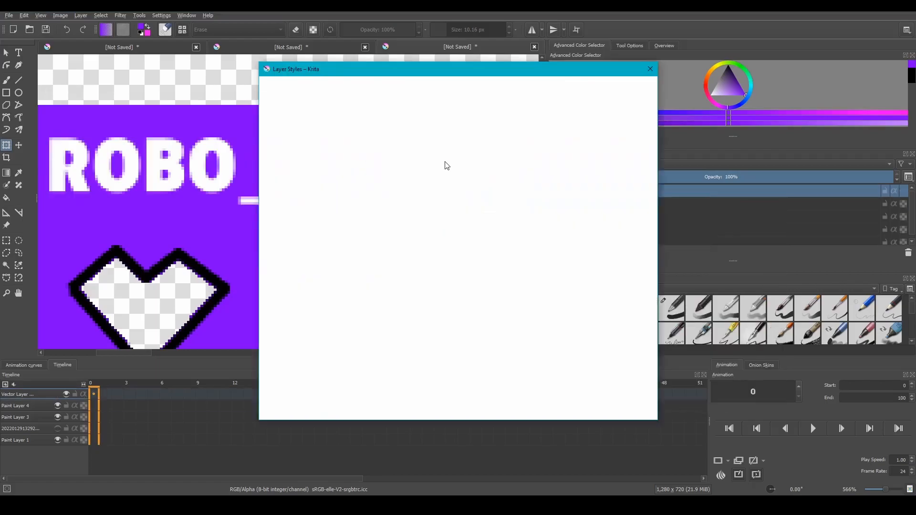
pyautogui.click(283, 185)
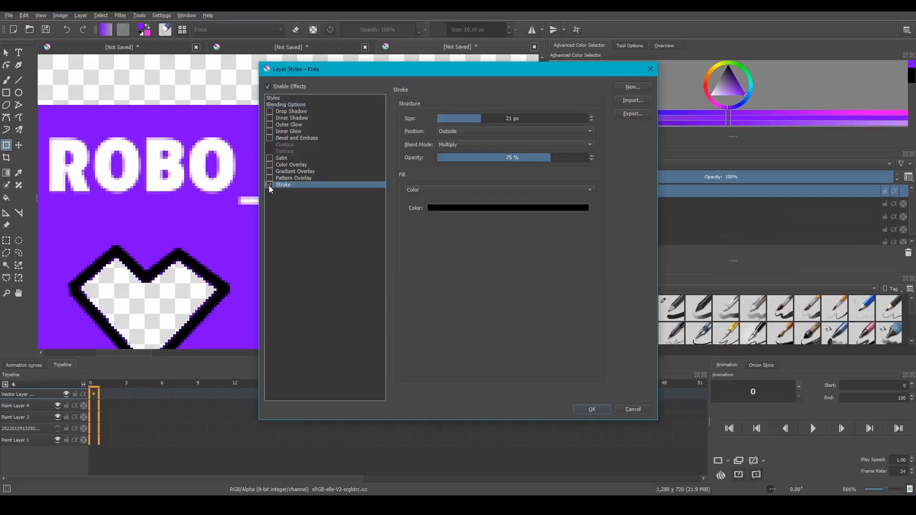
pyautogui.moveTo(592, 161); pyautogui.dragTo(618, 160)
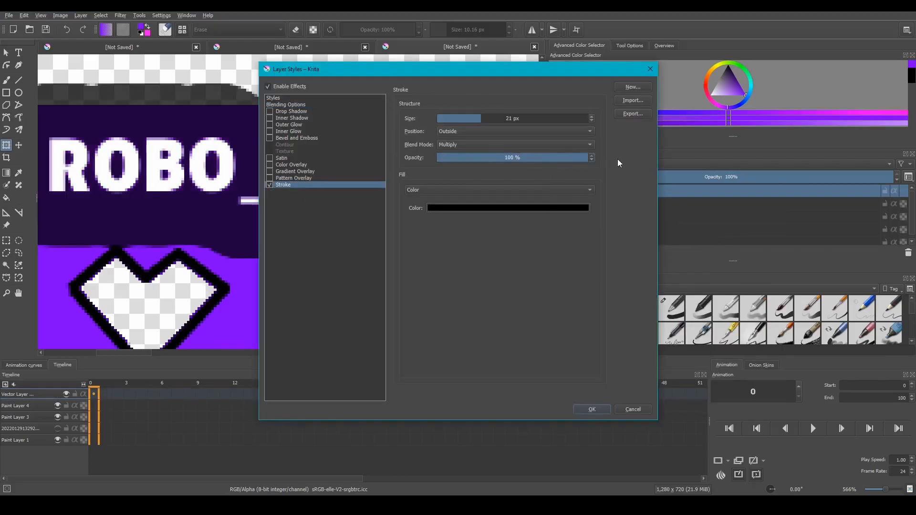
pyautogui.click(521, 144)
pyautogui.click(465, 338)
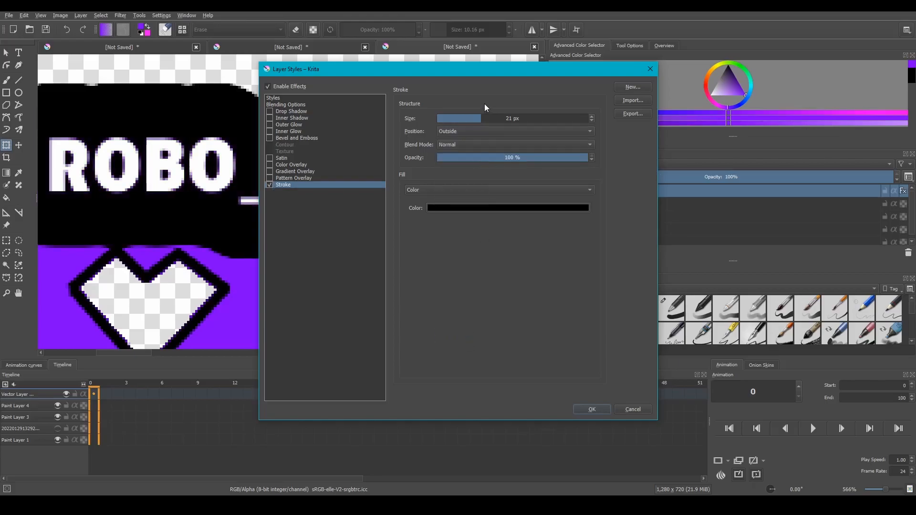
pyautogui.moveTo(471, 115); pyautogui.dragTo(459, 116)
pyautogui.moveTo(454, 71); pyautogui.dragTo(565, 79)
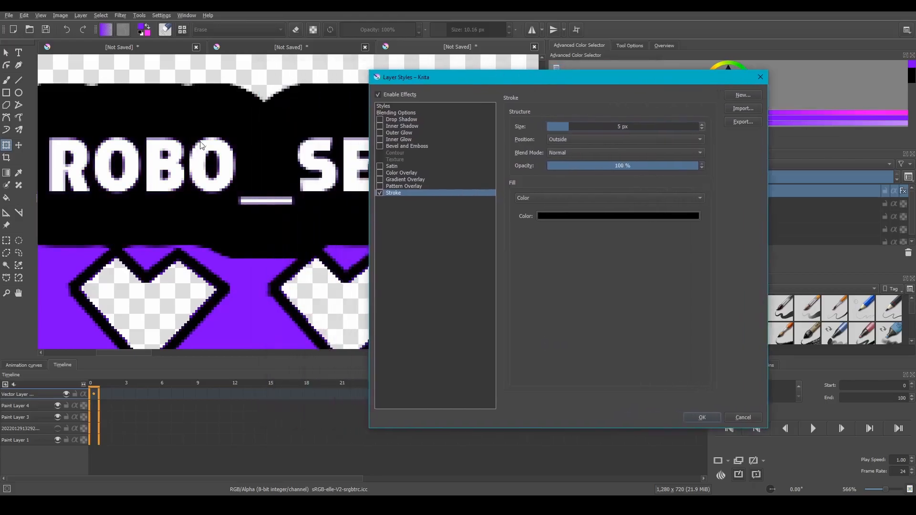
pyautogui.click(703, 418)
# Enlarge the outlined player name slightly and tilt it a little counterclockwise above the hearts
pyautogui.scroll(-8, 321, 85)
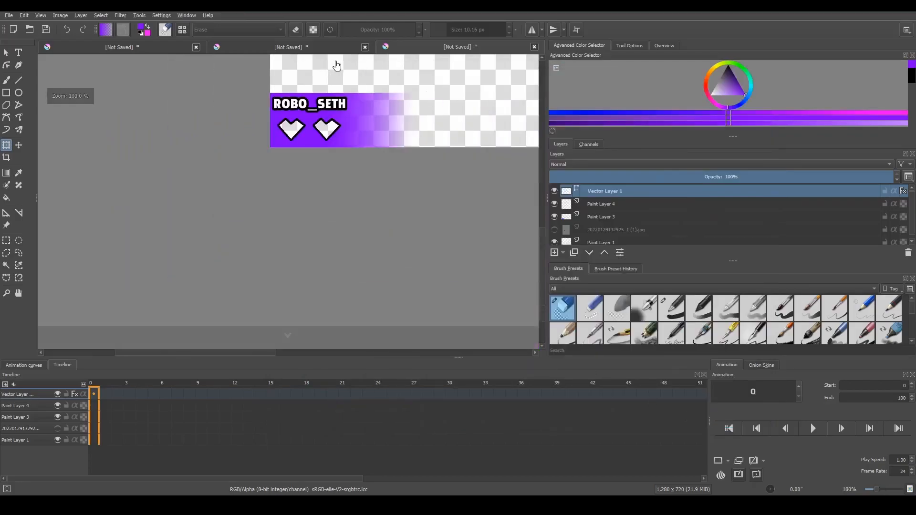
pyautogui.scroll(5, 310, 92)
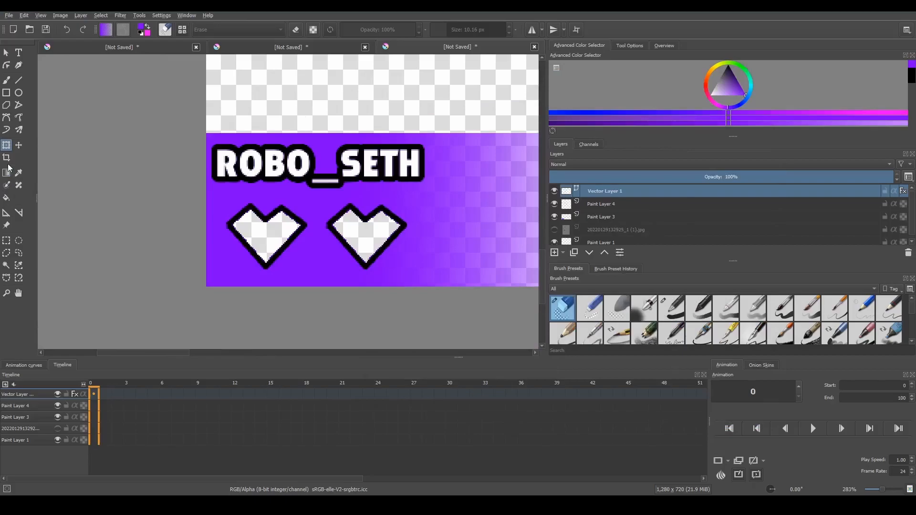
pyautogui.click(413, 164)
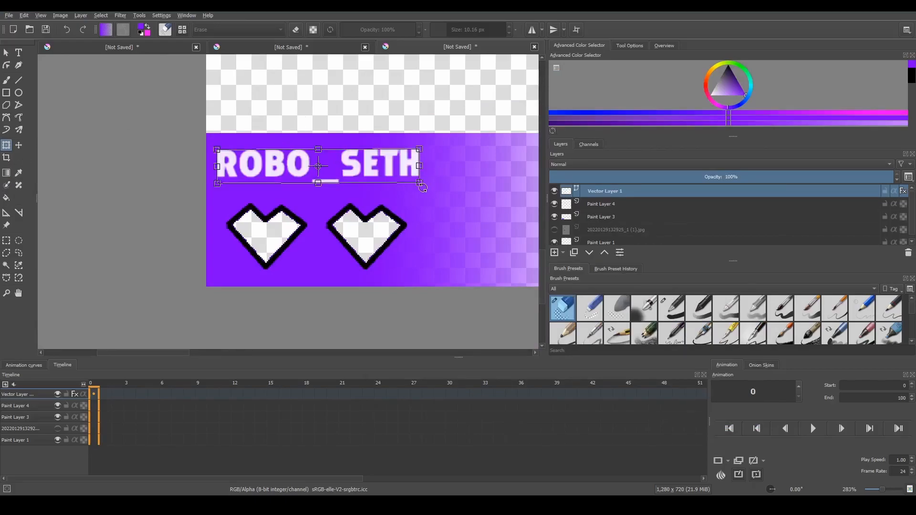
pyautogui.moveTo(421, 182)
pyautogui.mouseDown()
pyautogui.moveTo(411, 166)
pyautogui.moveTo(442, 183)
pyautogui.moveTo(420, 175)
pyautogui.mouseUp()
pyautogui.press('Return')
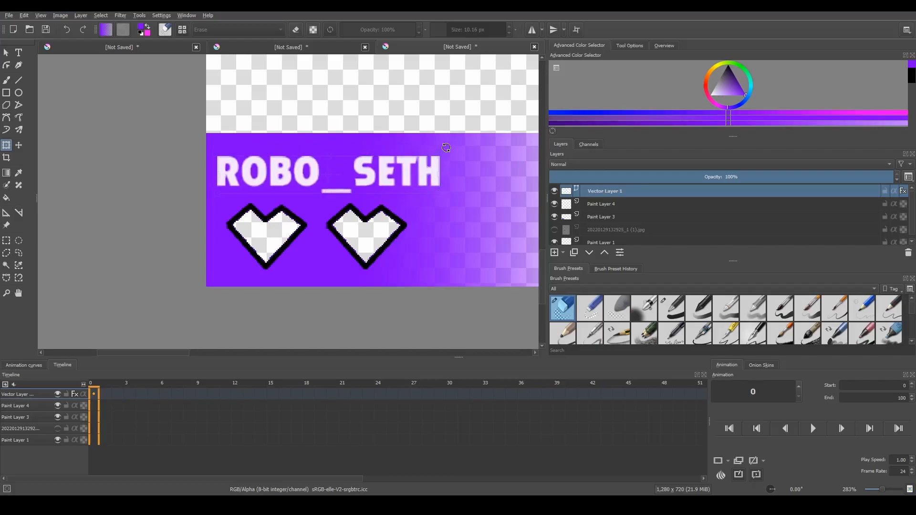
pyautogui.moveTo(441, 155); pyautogui.dragTo(452, 152)
pyautogui.click(6, 51)
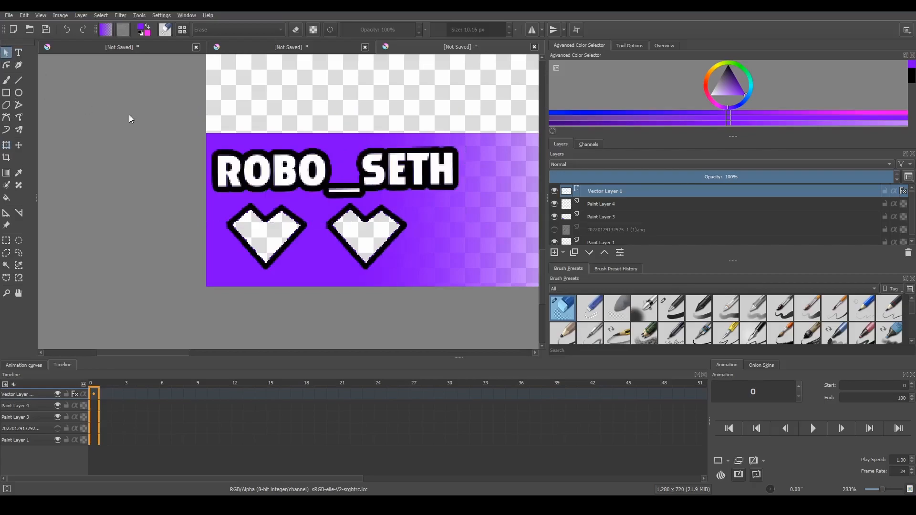
pyautogui.scroll(-1, 201, 84)
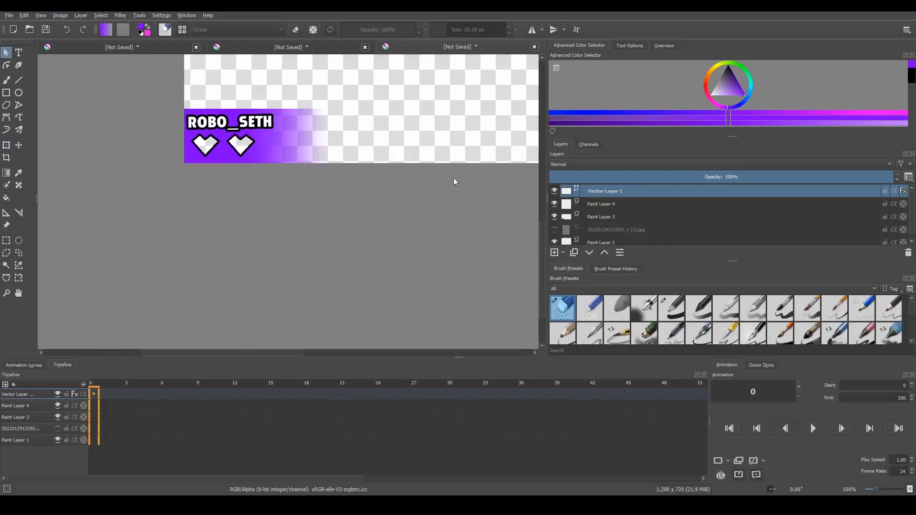
# Scale the outlined player name down slightly so it sits neatly above the two hearts on the purple panel
pyautogui.click(5, 144)
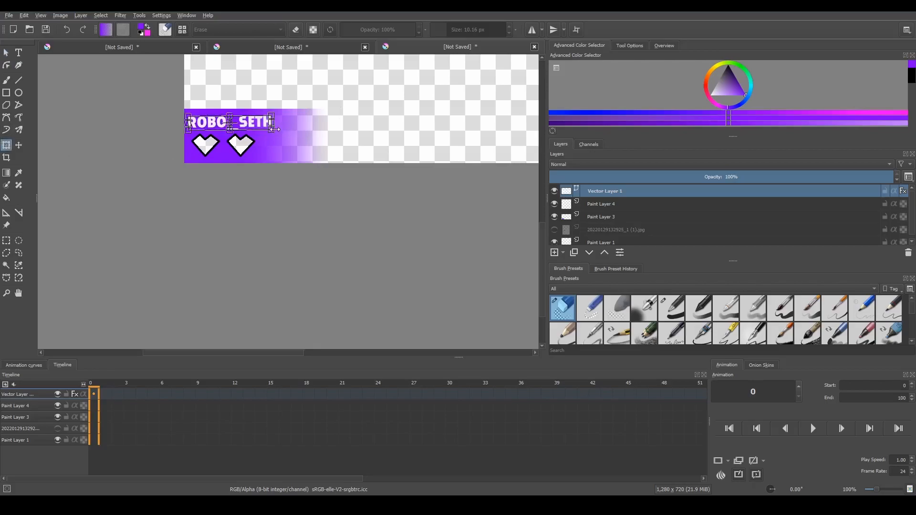
pyautogui.click(6, 52)
pyautogui.press('Delete')
pyautogui.hotkey('ctrl', 'z')
pyautogui.scroll(3, 542, 244)
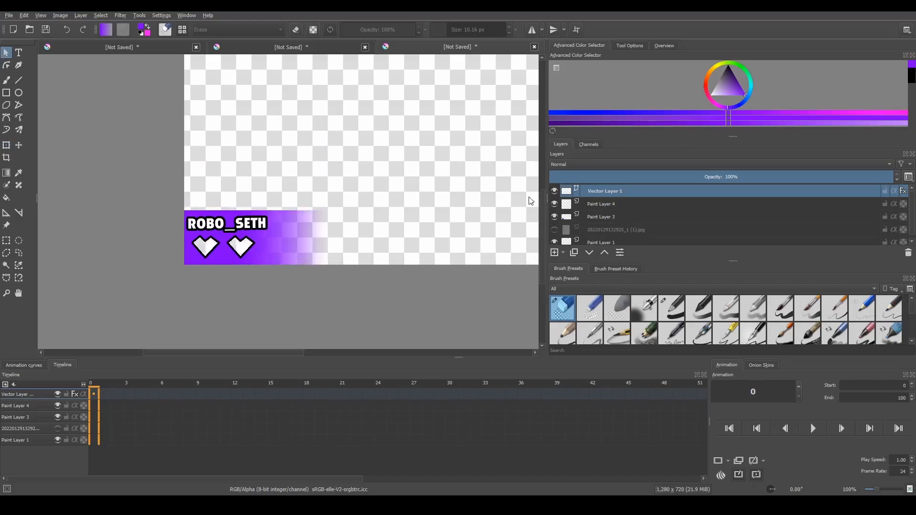
pyautogui.scroll(5, 265, 280)
pyautogui.scroll(-5, 183, 202)
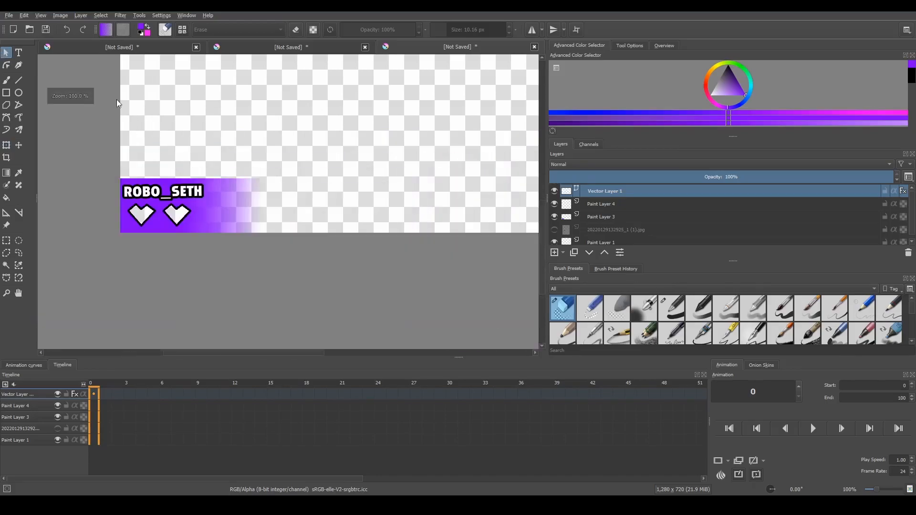
pyautogui.scroll(5, 137, 175)
pyautogui.scroll(-3, 99, 116)
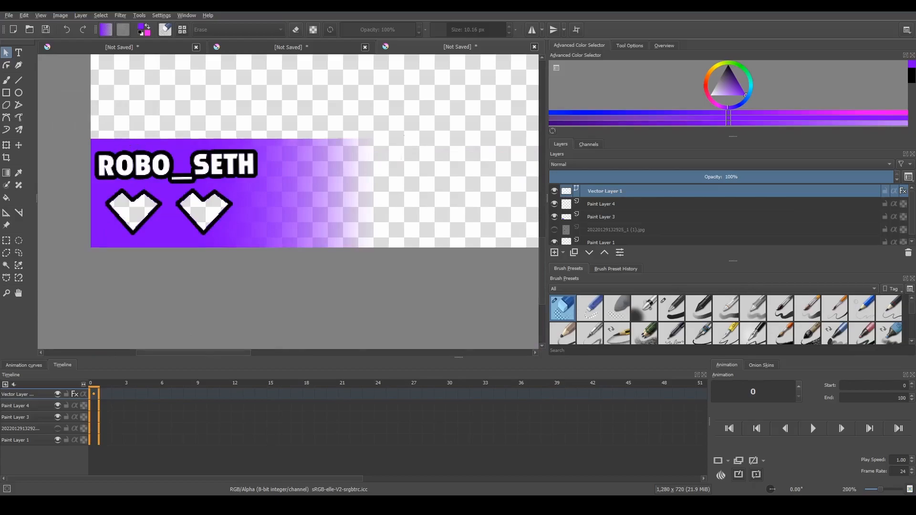
# Switch to Chrome and browse the "danny phantom flying right" image results for a suitable character picture
pyautogui.moveTo(316, 505)
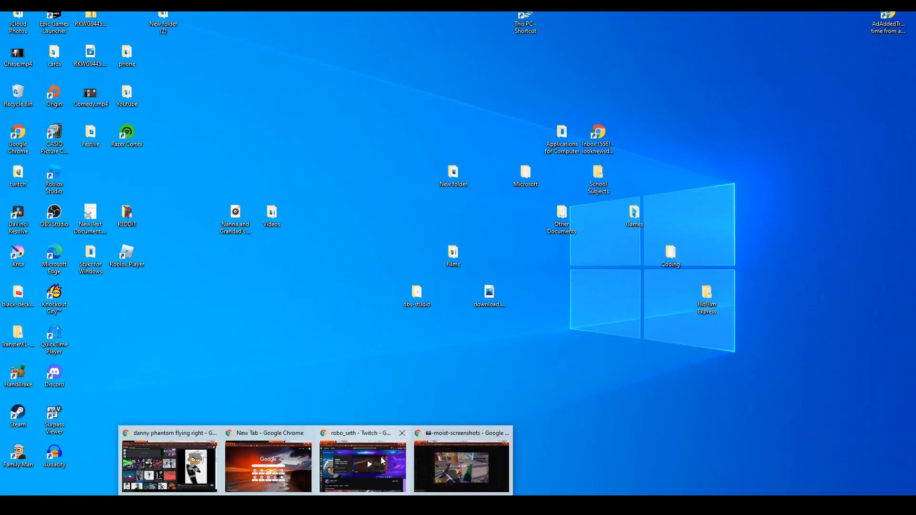
pyautogui.click(176, 455)
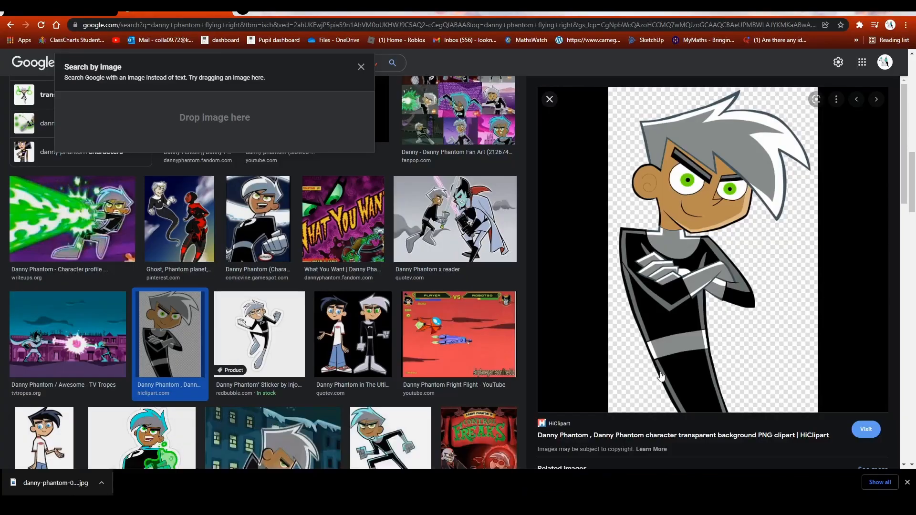
pyautogui.click(361, 69)
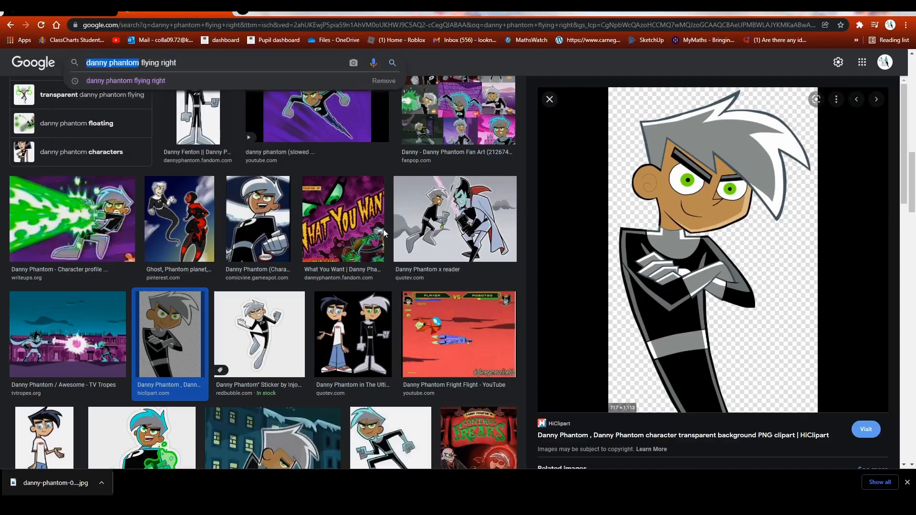
pyautogui.scroll(8, 384, 233)
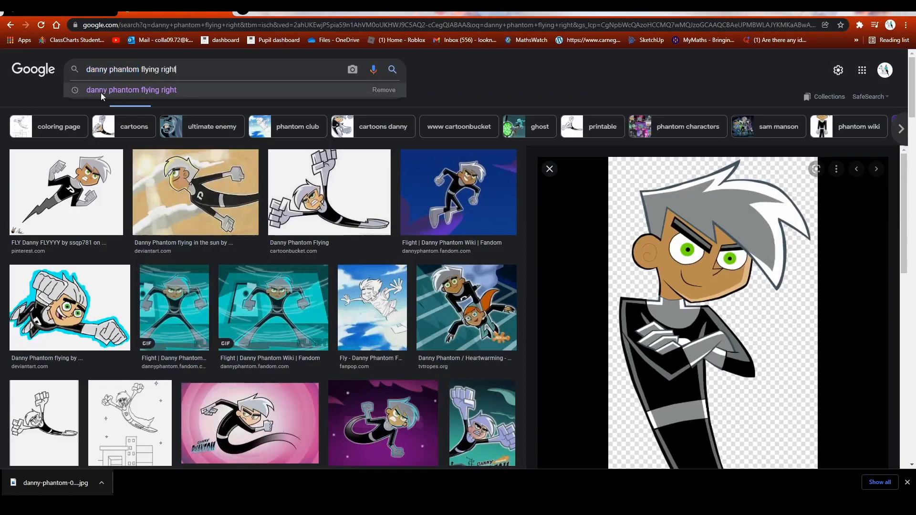
pyautogui.click(506, 91)
pyautogui.moveTo(223, 65); pyautogui.dragTo(59, 64)
pyautogui.click(609, 70)
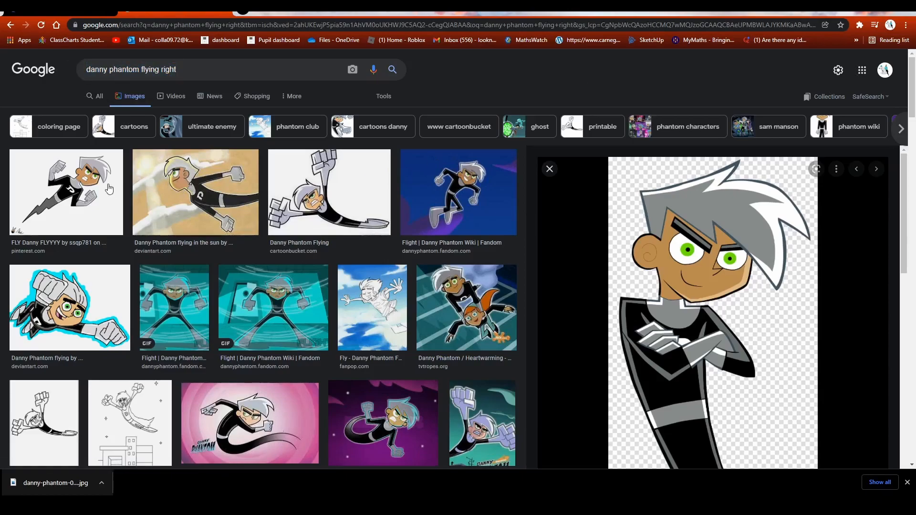
pyautogui.click(114, 213)
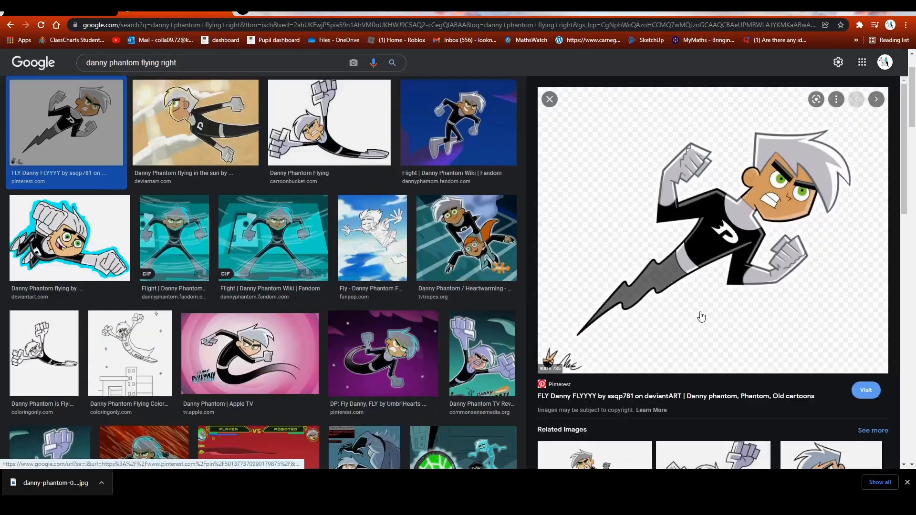
pyautogui.scroll(-9, 656, 260)
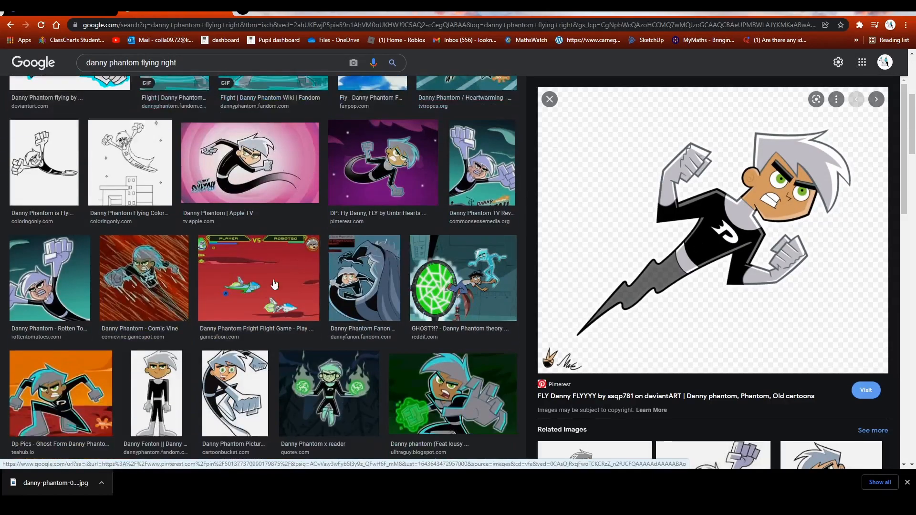
pyautogui.scroll(-5, 151, 302)
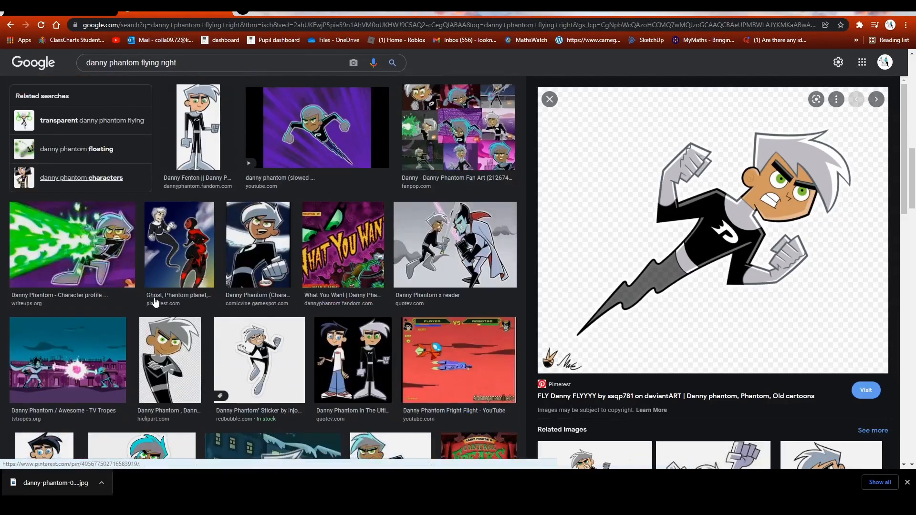
# Choose the HiClipart Danny Phantom picture with crossed arms and insert its downloaded JPG into the Krita canvas as a new layer
pyautogui.click(172, 291)
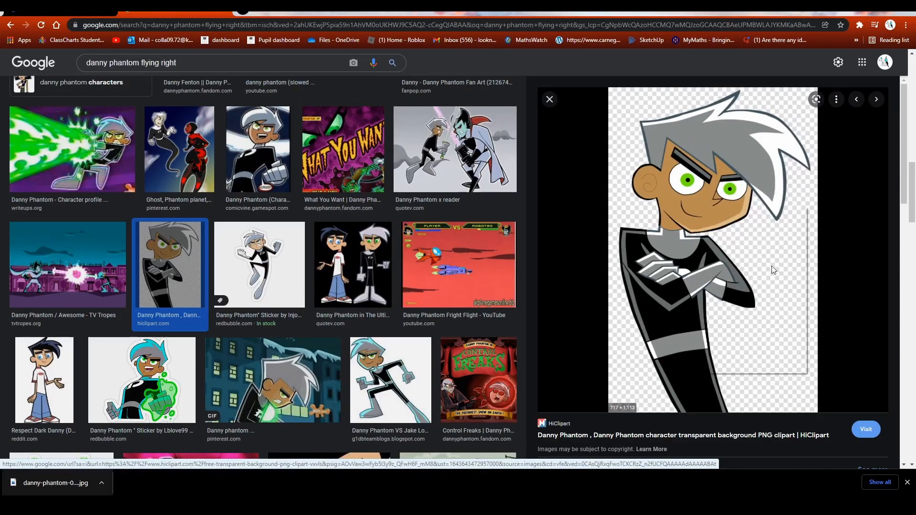
pyautogui.rightClick(693, 211)
pyautogui.click(693, 319)
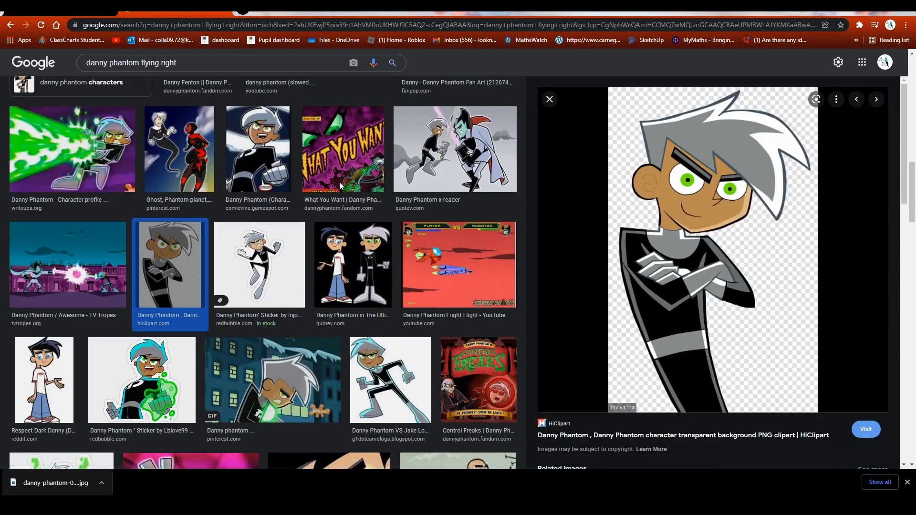
pyautogui.click(371, 213)
pyautogui.moveTo(56, 491); pyautogui.dragTo(220, 108)
pyautogui.click(225, 111)
# Scale the inserted Danny Phantom picture down so the whole figure fits on the canvas above the purple panel
pyautogui.scroll(-4, 136, 85)
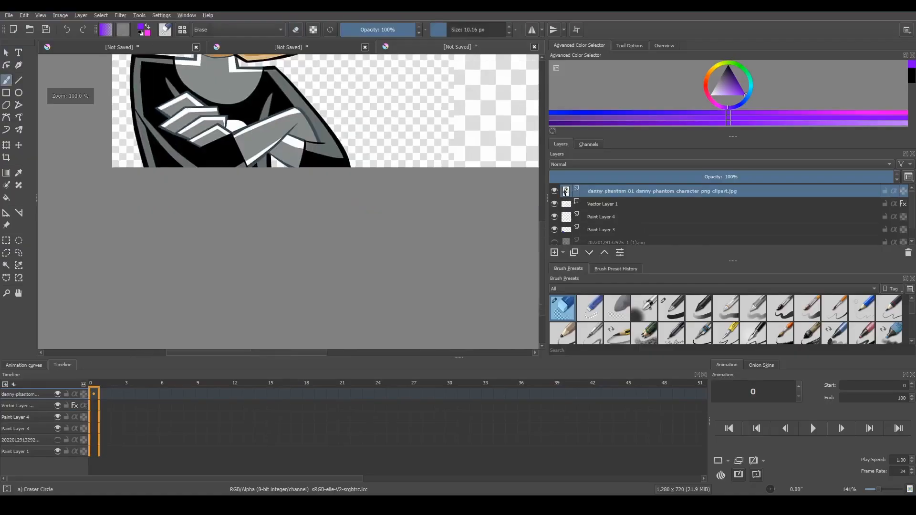
pyautogui.scroll(5, 203, 84)
pyautogui.scroll(-3, 458, 235)
pyautogui.scroll(-1, 241, 117)
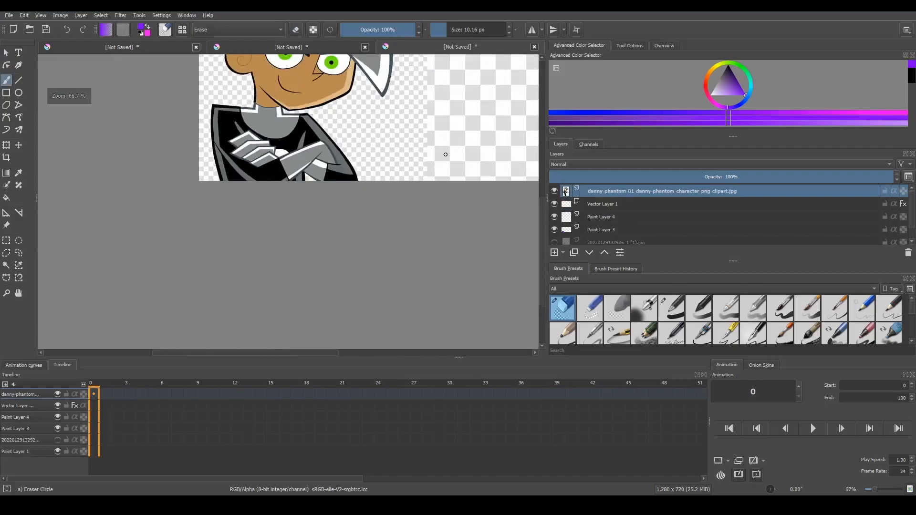
pyautogui.moveTo(543, 232); pyautogui.dragTo(545, 164)
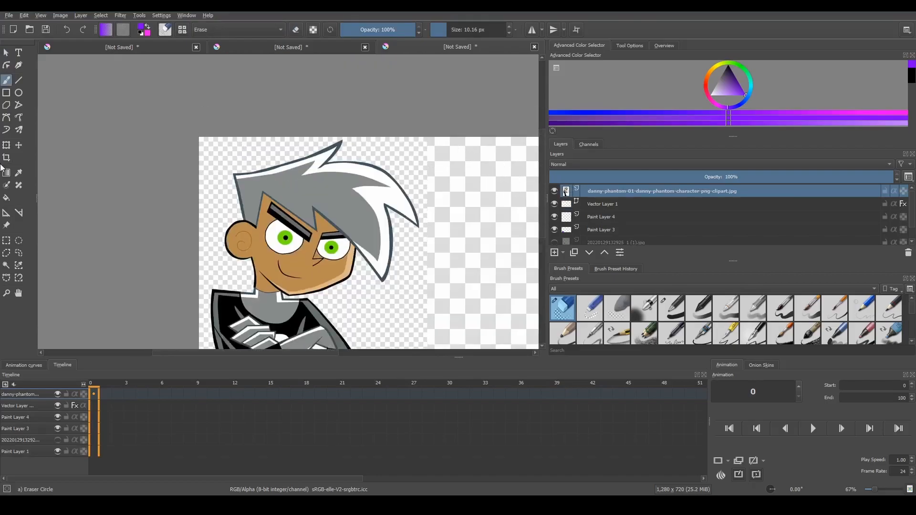
pyautogui.moveTo(199, 138); pyautogui.dragTo(304, 301)
pyautogui.moveTo(385, 327); pyautogui.dragTo(324, 172)
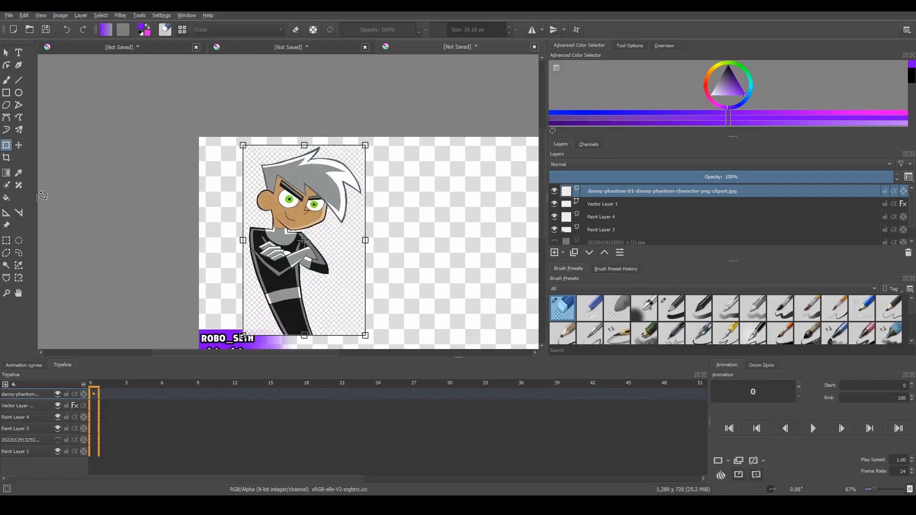
pyautogui.press('Return')
# Select the checkered background around the Danny Phantom figure by colour, delete it and clear the selection
pyautogui.click(6, 265)
pyautogui.click(319, 283)
pyautogui.press('BackSpace')
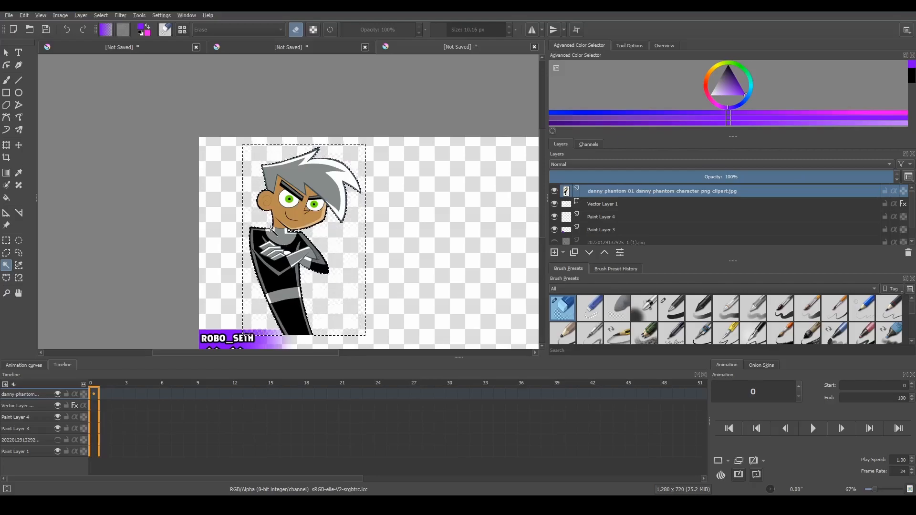
pyautogui.hotkey('ctrl', 'shift', 'a')
# Shrink the cut-out character and place it on the purple panel's upper edge, close to the canvas's left border
pyautogui.click(5, 146)
pyautogui.moveTo(369, 338); pyautogui.dragTo(297, 248)
pyautogui.moveTo(256, 154); pyautogui.dragTo(218, 252)
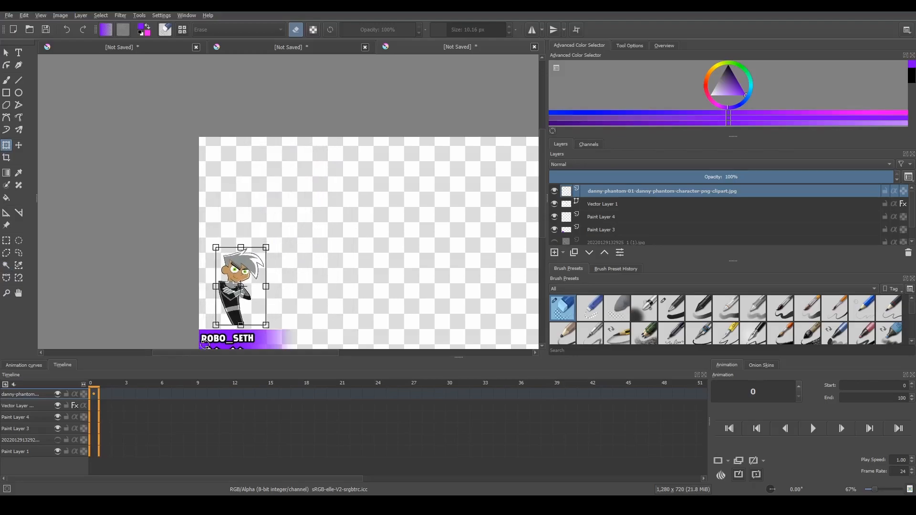
pyautogui.scroll(3, 205, 344)
pyautogui.moveTo(282, 243); pyautogui.dragTo(236, 246)
pyautogui.click(10, 55)
# Scale the character down further so it stands as a small figure on the panel above the player name
pyautogui.scroll(-4, 167, 154)
pyautogui.scroll(4, 127, 147)
pyautogui.scroll(-3, 127, 147)
pyautogui.scroll(2, 109, 206)
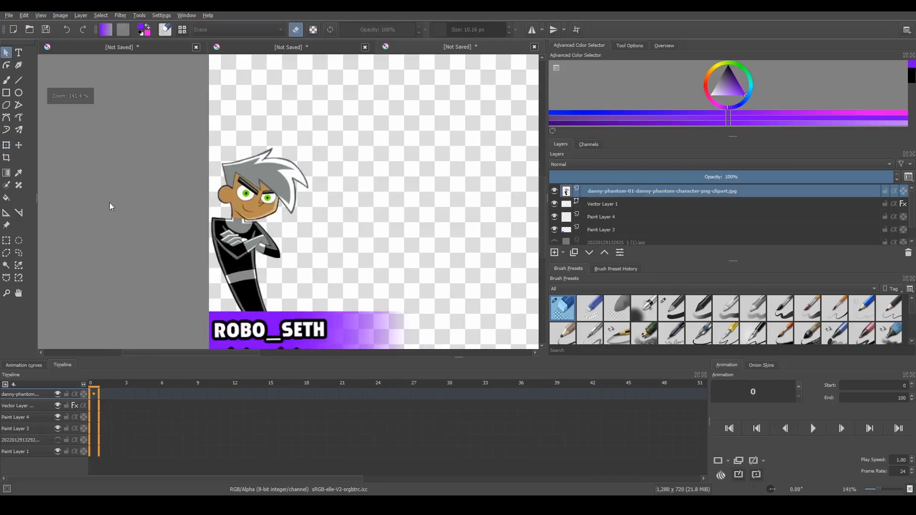
pyautogui.click(7, 145)
pyautogui.moveTo(314, 144); pyautogui.dragTo(241, 221)
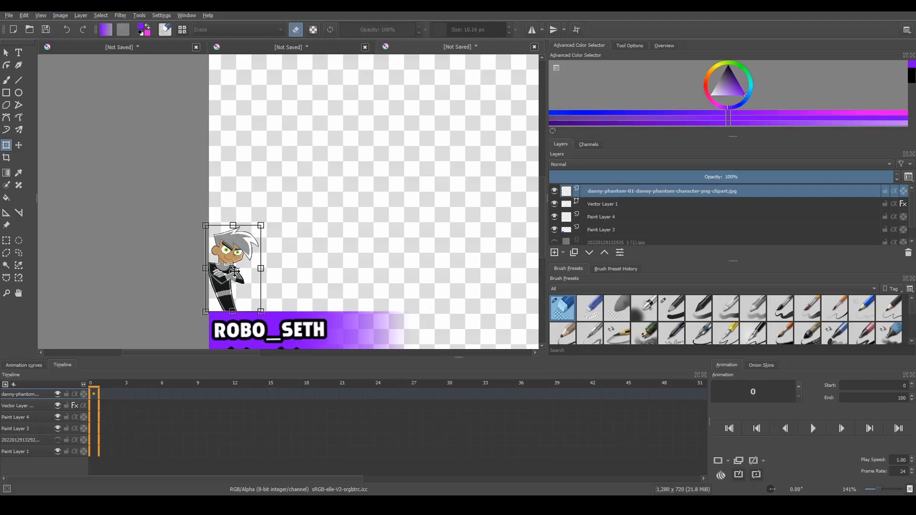
pyautogui.scroll(4, 146, 328)
pyautogui.click(6, 52)
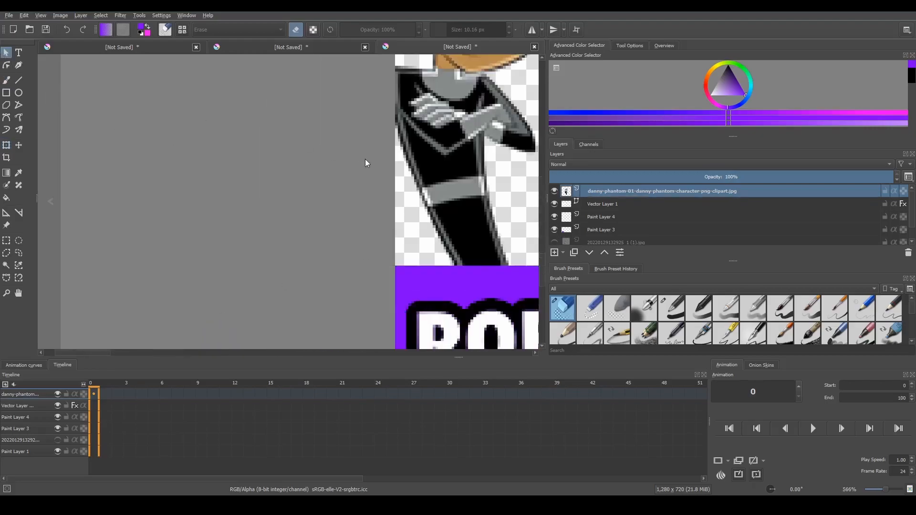
# Examine how the character's legs meet the purple panel and how the whole health display looks on the canvas
pyautogui.scroll(-4, 363, 214)
pyautogui.moveTo(205, 353); pyautogui.dragTo(261, 352)
pyautogui.scroll(3, 229, 125)
pyautogui.scroll(1, 148, 250)
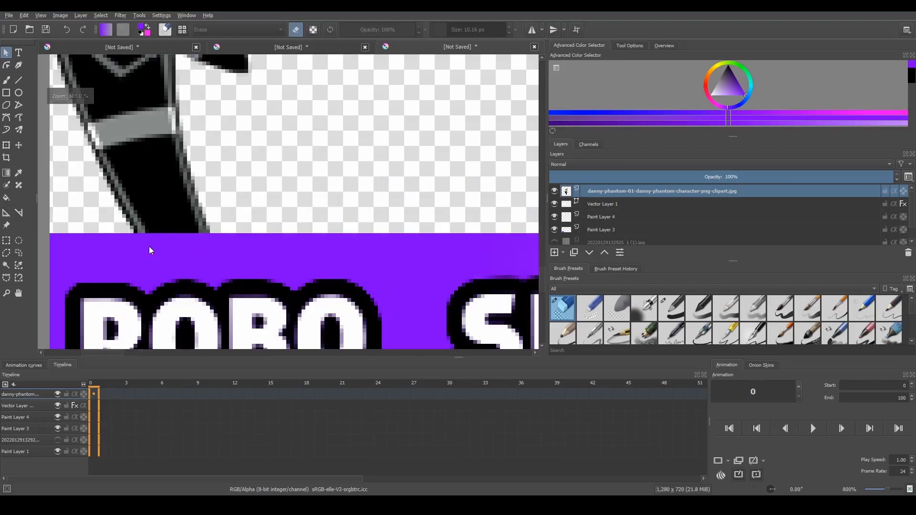
pyautogui.scroll(-4, 261, 236)
pyautogui.scroll(-2, 256, 127)
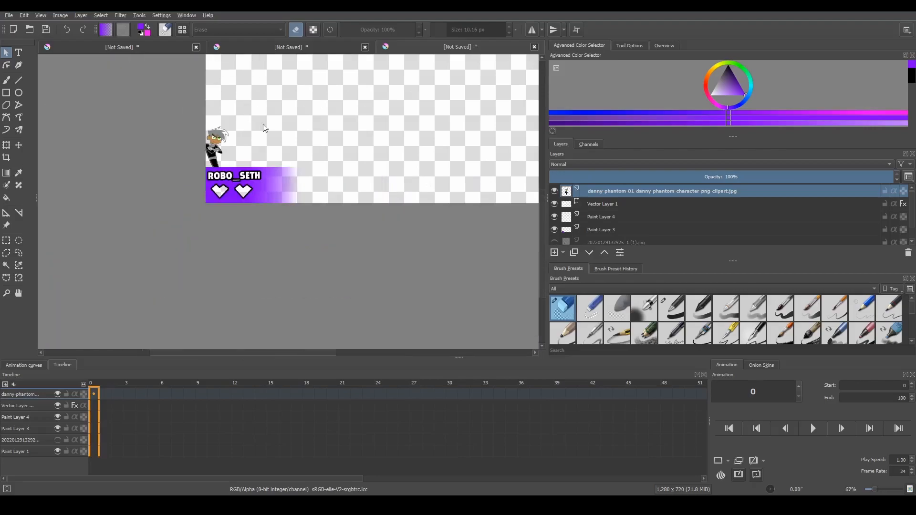
pyautogui.moveTo(278, 350); pyautogui.dragTo(289, 351)
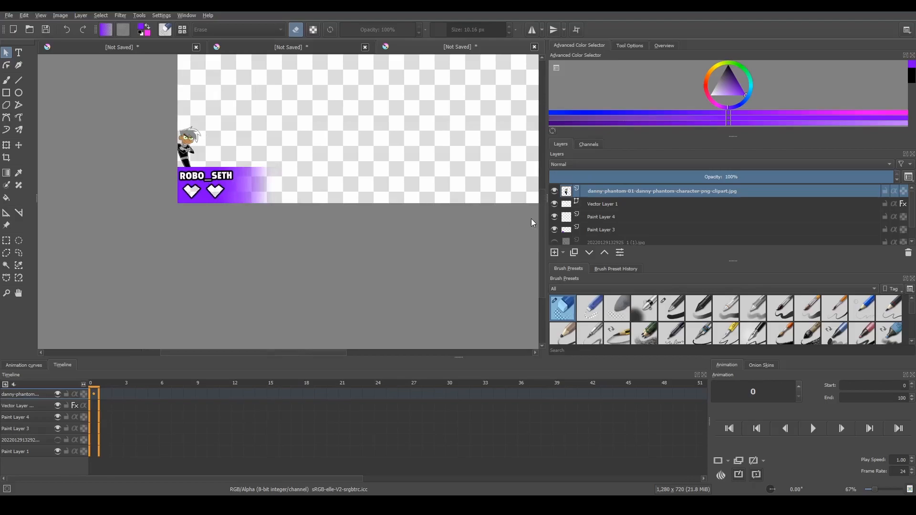
pyautogui.scroll(3, 534, 186)
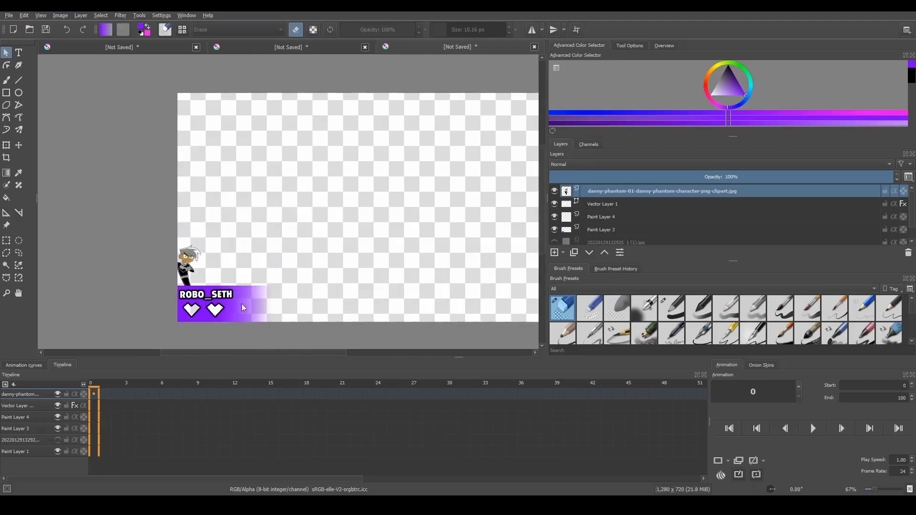
pyautogui.scroll(-2, 414, 242)
pyautogui.moveTo(256, 352); pyautogui.dragTo(304, 352)
pyautogui.scroll(1, 253, 247)
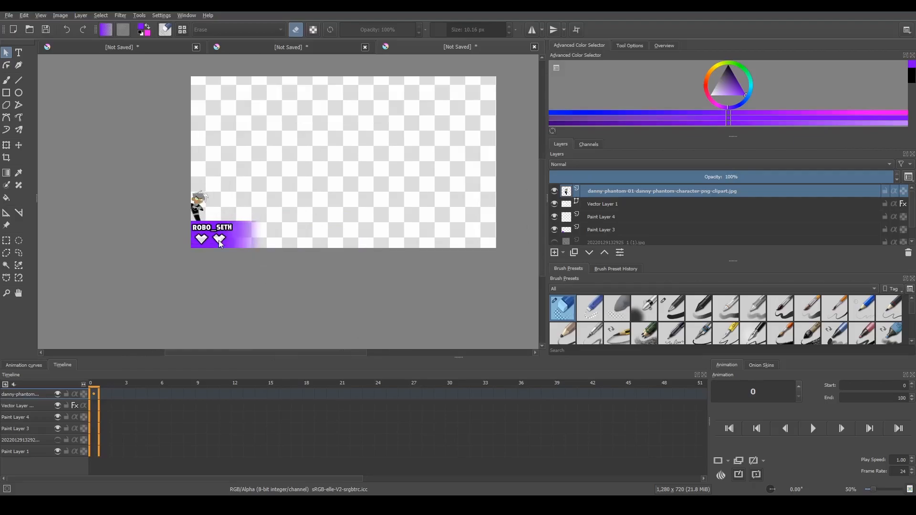
pyautogui.scroll(2, 220, 240)
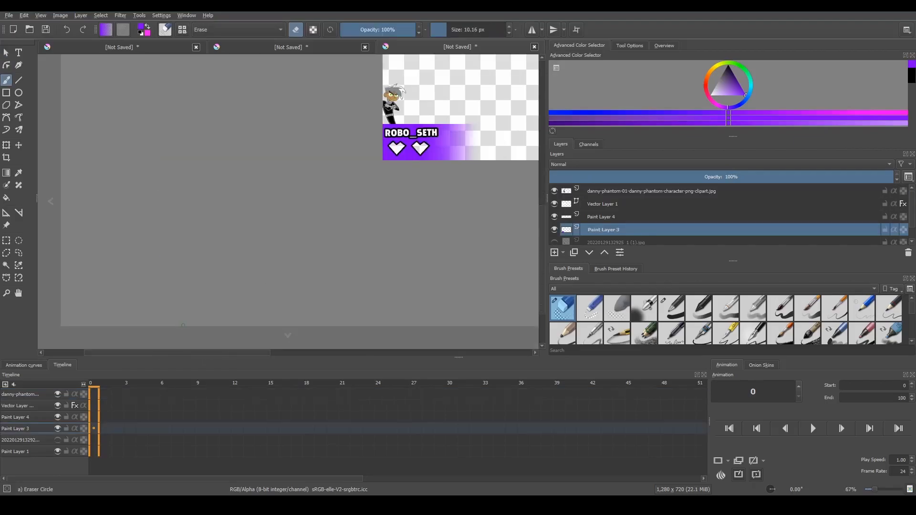
# Try extending the canvas below the purple panel and undo the extension
pyautogui.click(183, 327)
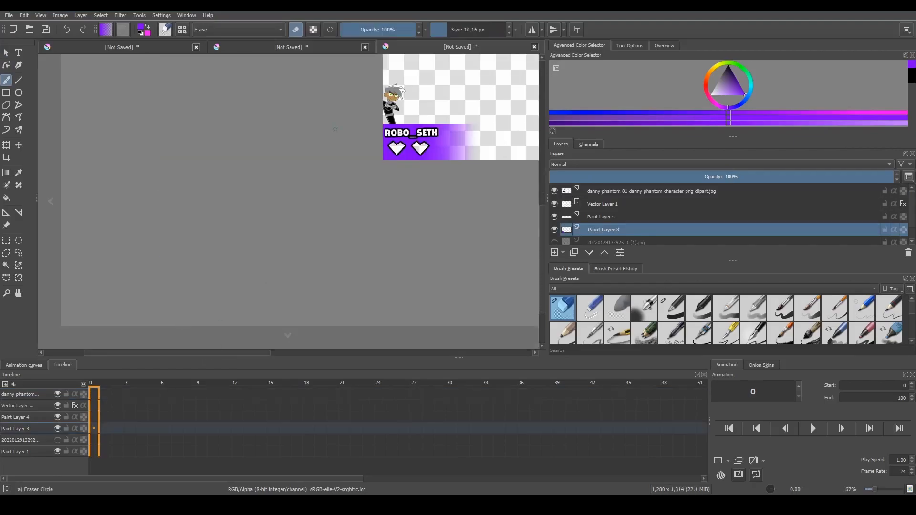
pyautogui.scroll(-1, 478, 104)
pyautogui.scroll(-5, 443, 192)
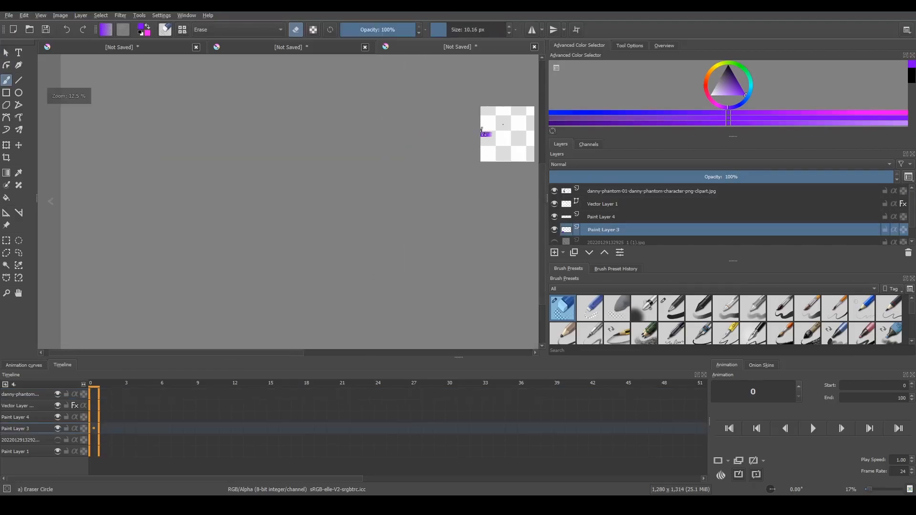
pyautogui.moveTo(206, 352); pyautogui.dragTo(278, 332)
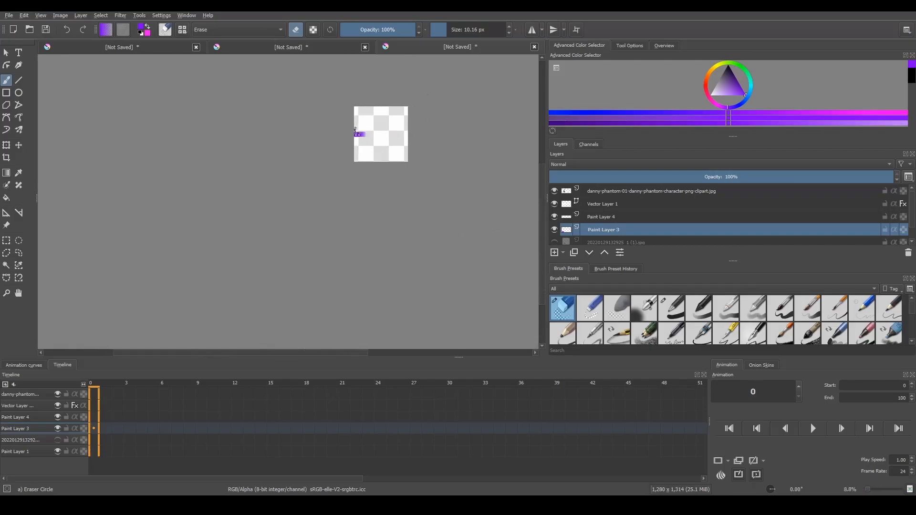
pyautogui.scroll(3, 466, 101)
pyautogui.scroll(1, 152, 218)
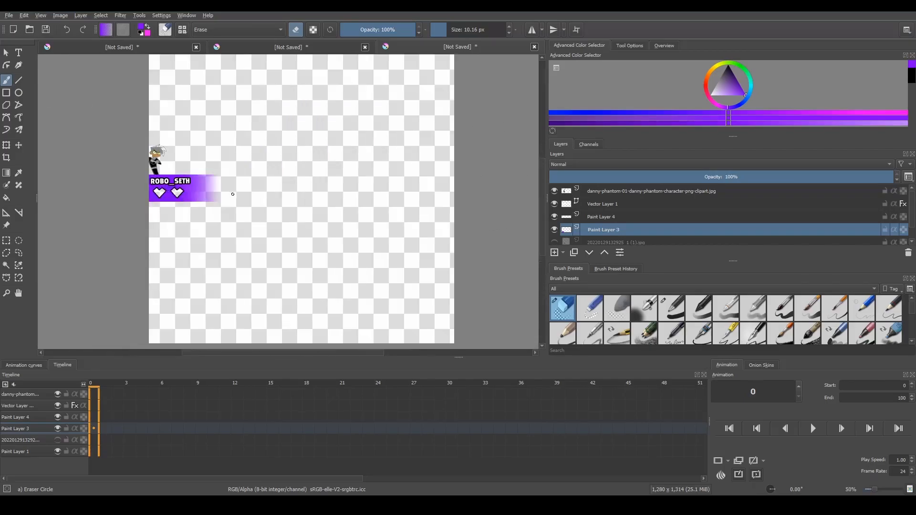
pyautogui.hotkey('ctrl', 'z')
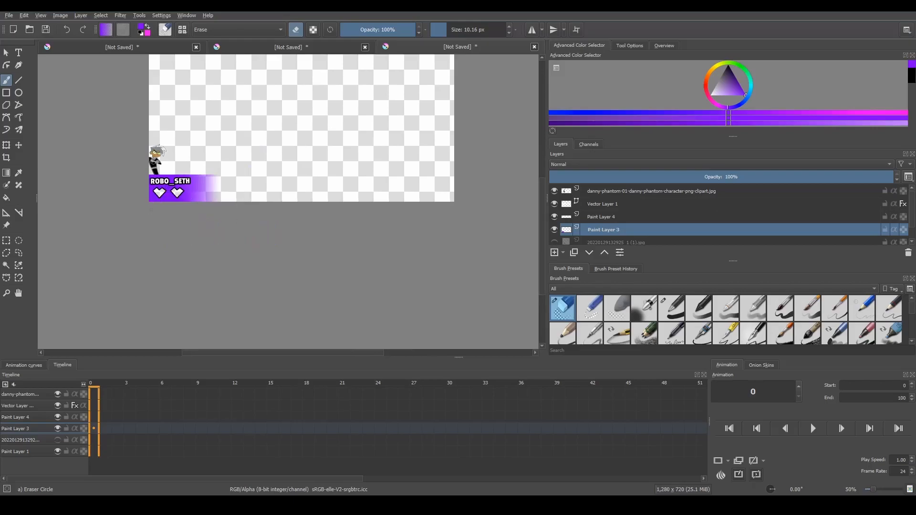
pyautogui.click(6, 52)
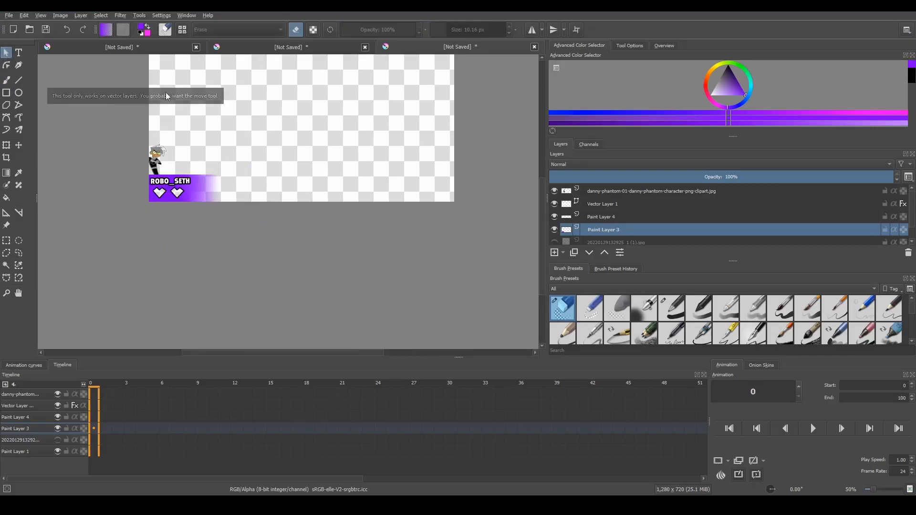
pyautogui.scroll(-1, 200, 80)
pyautogui.scroll(1, 541, 238)
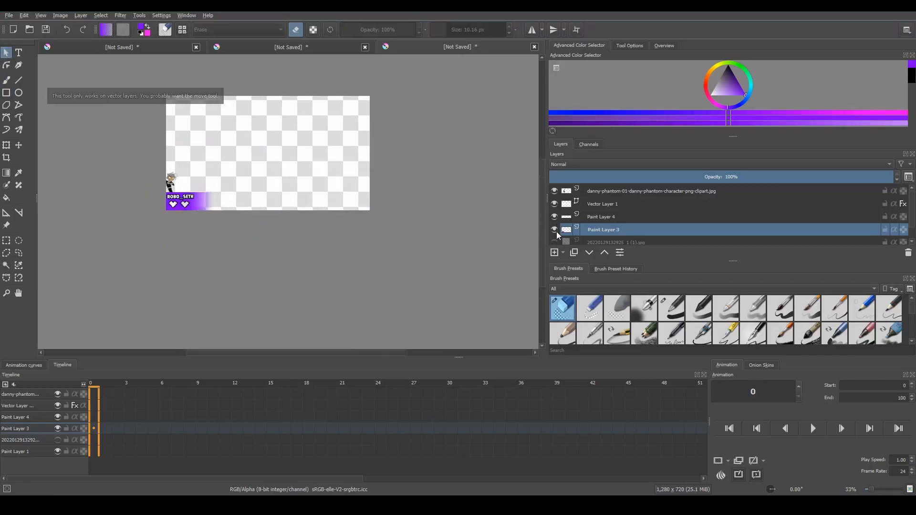
# Compare the health display with the original game screenshot by temporarily showing the screenshot layer and hiding the purple panel
pyautogui.click(553, 242)
pyautogui.scroll(3, 196, 230)
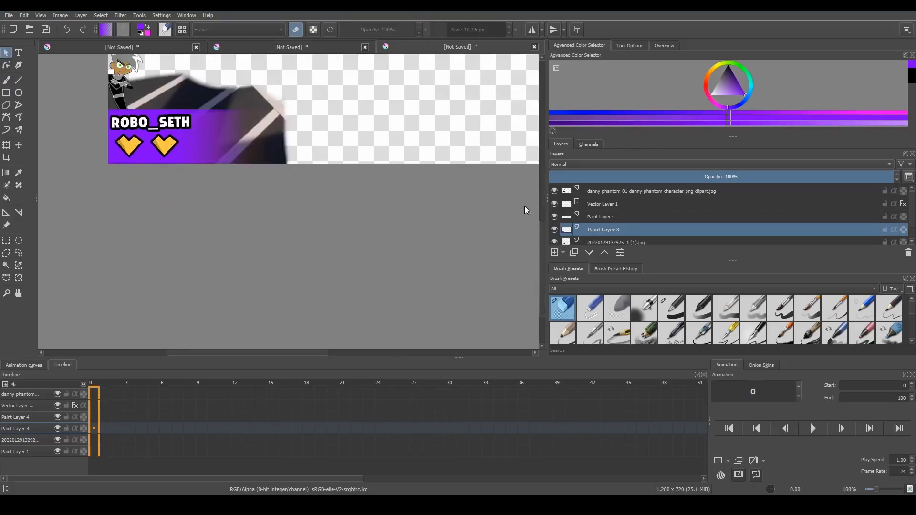
pyautogui.click(554, 230)
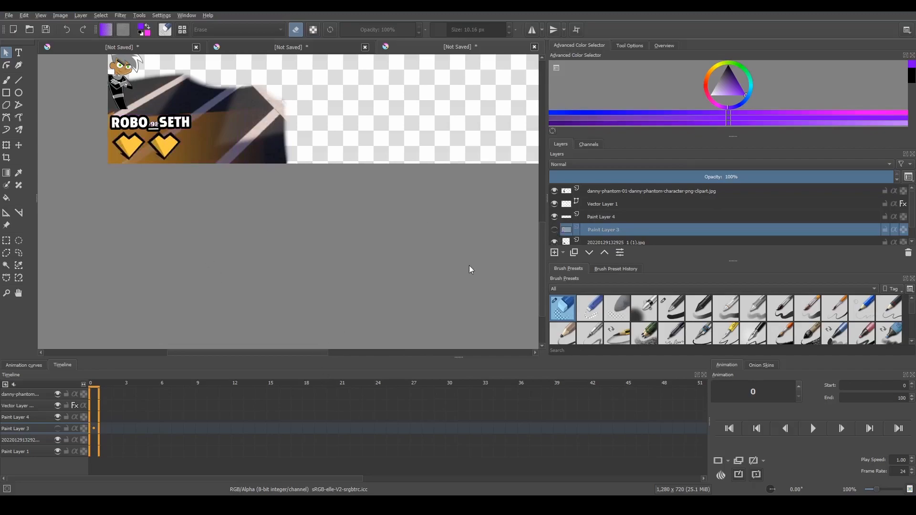
pyautogui.click(555, 230)
pyautogui.click(554, 240)
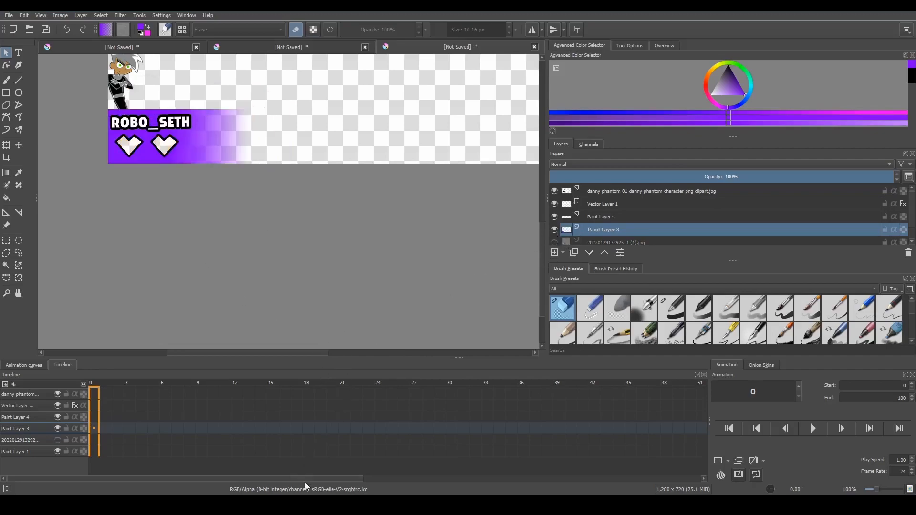
pyautogui.click(452, 462)
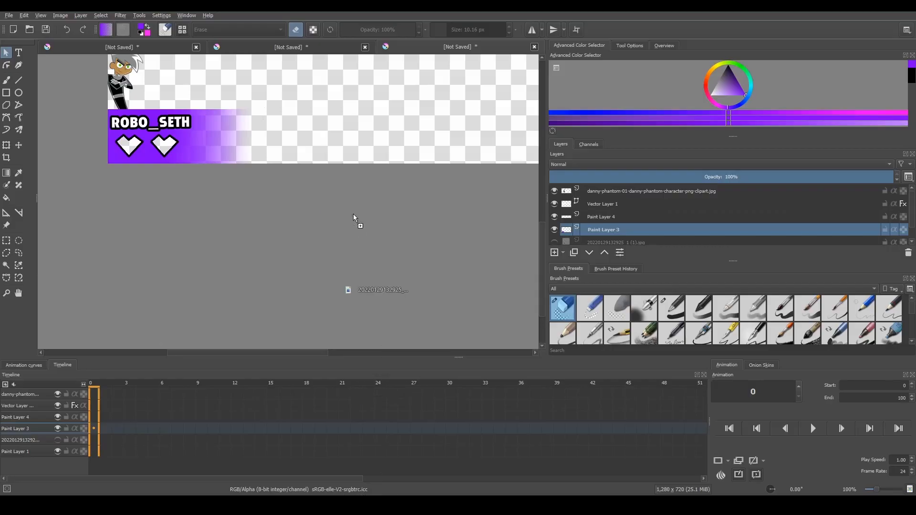
pyautogui.moveTo(353, 214); pyautogui.dragTo(364, 216)
pyautogui.click(372, 219)
pyautogui.scroll(-2, 313, 98)
pyautogui.scroll(2, 415, 98)
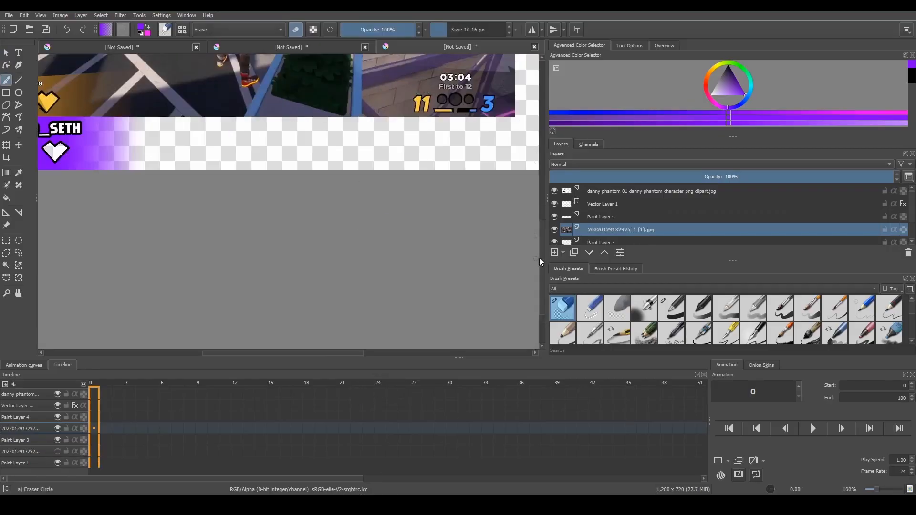
# Scale the imported game screenshot up so it fills the whole canvas
pyautogui.scroll(-1, 170, 170)
pyautogui.scroll(-1, 170, 171)
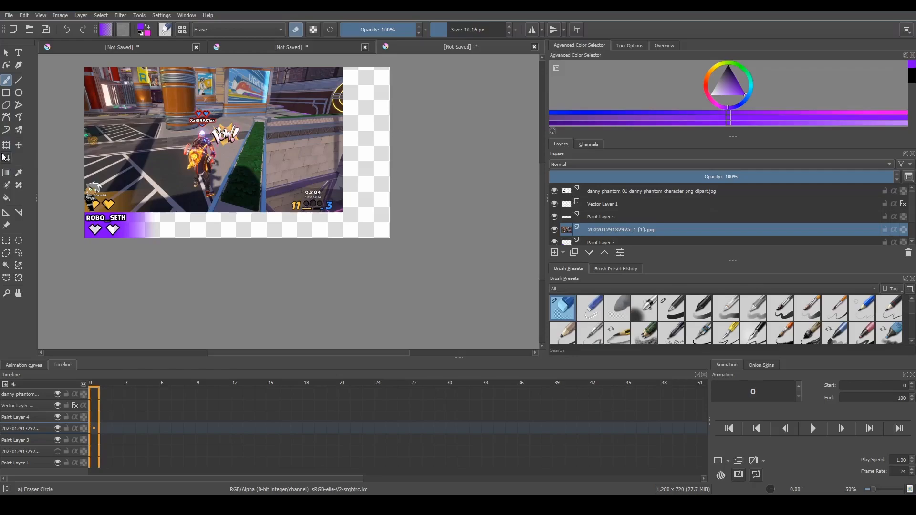
pyautogui.click(6, 157)
pyautogui.click(7, 145)
pyautogui.moveTo(348, 215); pyautogui.dragTo(390, 238)
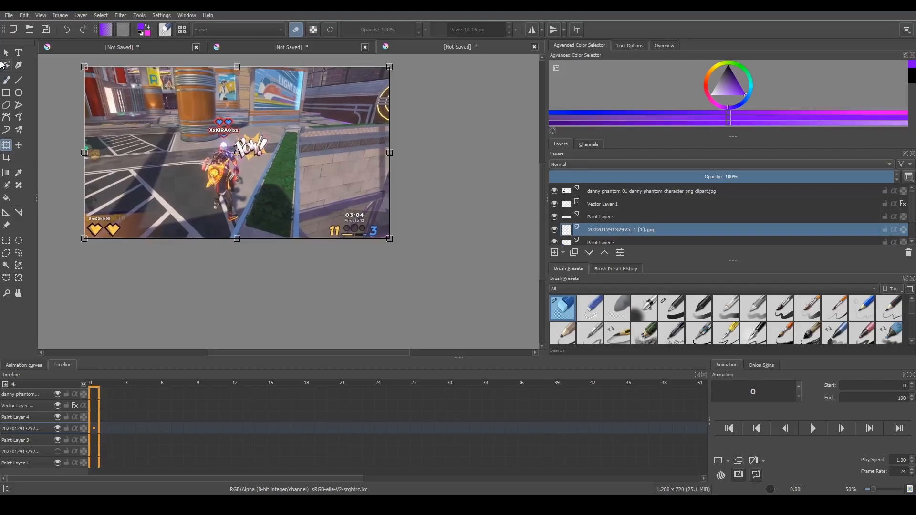
pyautogui.click(6, 52)
# Move the full game screenshot layer below Paint Layer 3 so it lies behind the purple panel
pyautogui.scroll(7, 67, 229)
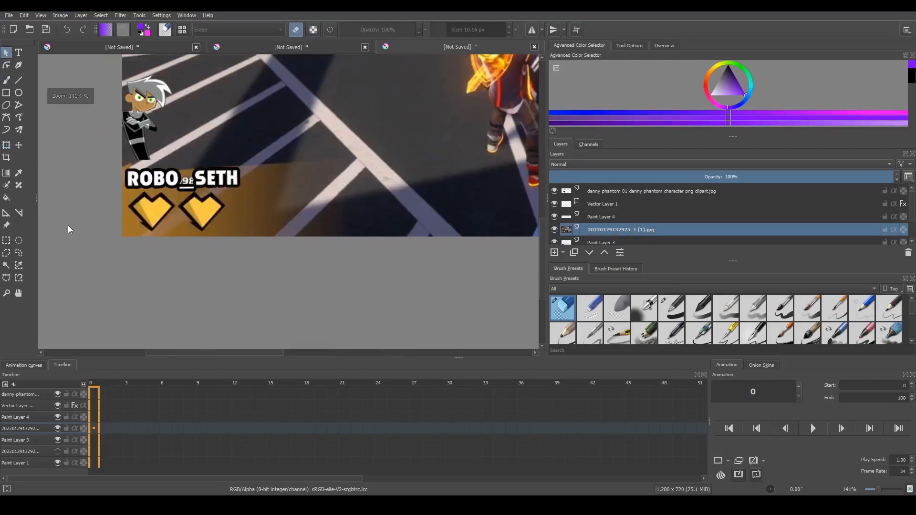
pyautogui.scroll(-2, 146, 235)
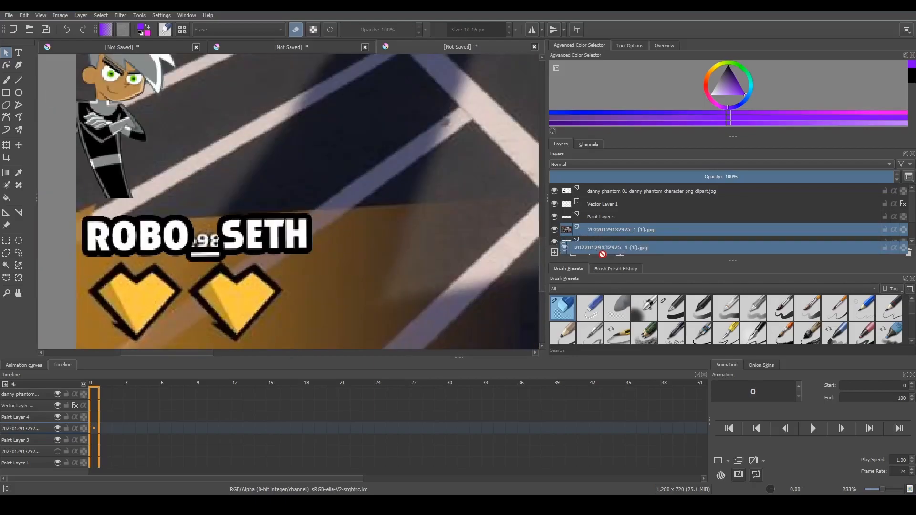
pyautogui.scroll(-2, 597, 233)
pyautogui.moveTo(600, 218)
pyautogui.mouseDown()
pyautogui.moveTo(600, 191)
pyautogui.moveTo(595, 202)
pyautogui.mouseUp()
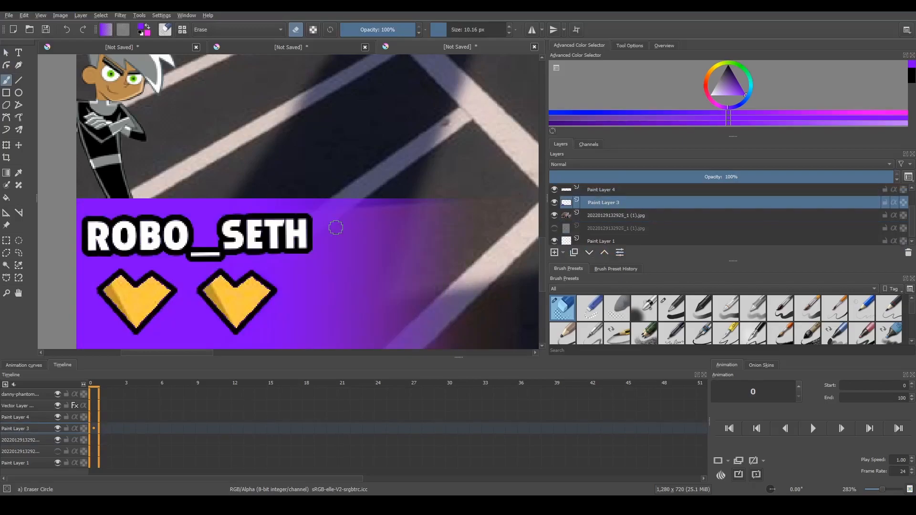
# Erase the purple fringe inside the heart's upper-left outline on Paint Layer 3 with a 3.15 px eraser
pyautogui.scroll(-1, 302, 79)
pyautogui.click(6, 52)
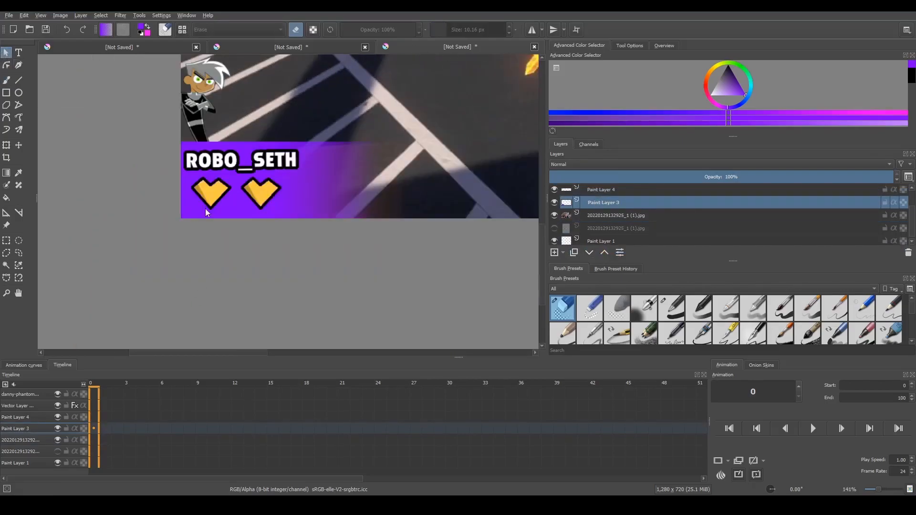
pyautogui.scroll(7, 204, 210)
pyautogui.click(150, 140)
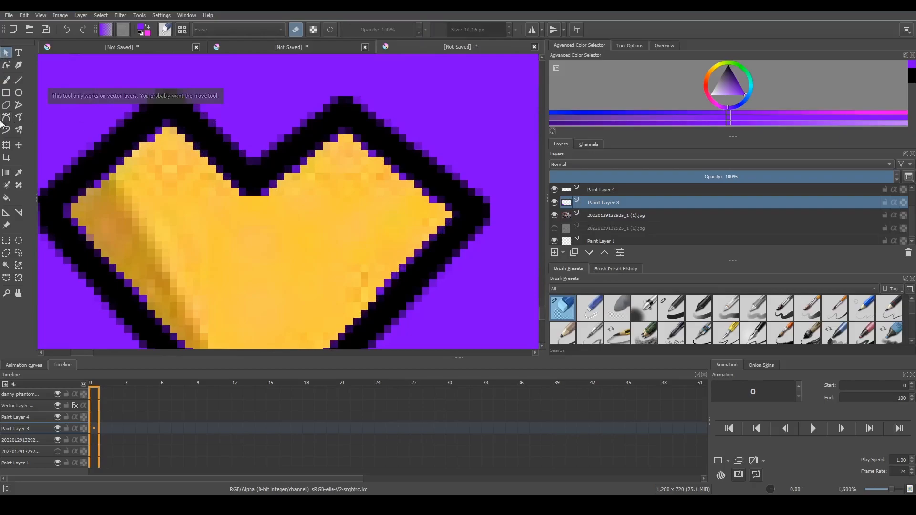
pyautogui.click(7, 79)
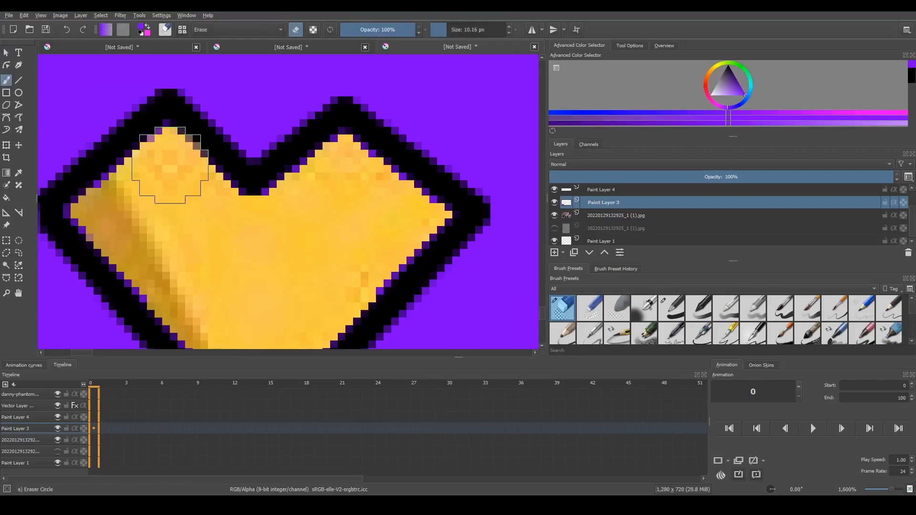
pyautogui.click(441, 30)
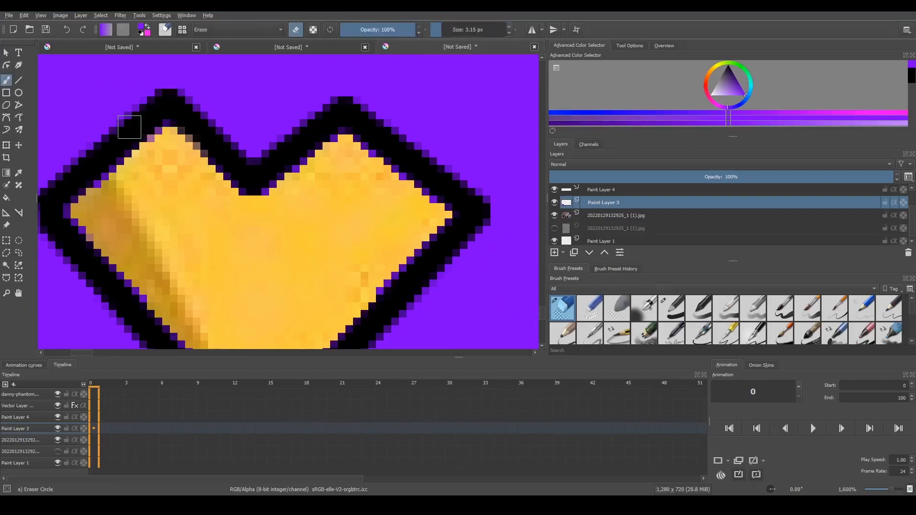
pyautogui.click(166, 132)
pyautogui.moveTo(159, 154)
pyautogui.mouseDown()
pyautogui.moveTo(127, 172)
pyautogui.moveTo(116, 201)
pyautogui.mouseUp()
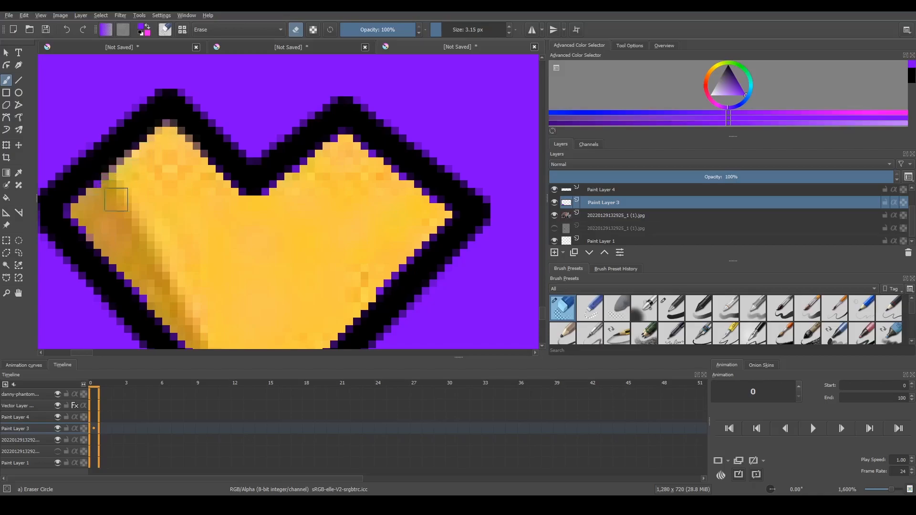
# Check the finished health display over the game screenshot, and hide the screenshot layer to leave a transparent background
pyautogui.scroll(-6, 303, 101)
pyautogui.scroll(-4, 300, 342)
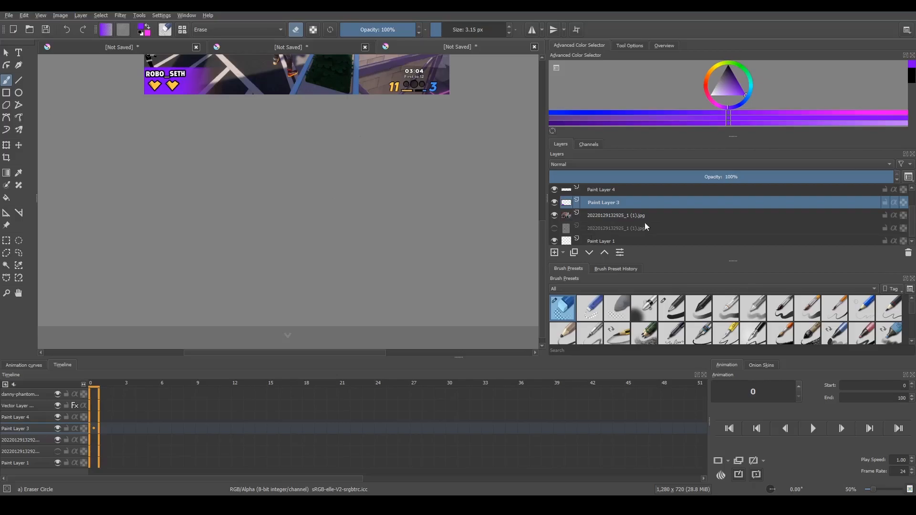
pyautogui.moveTo(542, 258); pyautogui.dragTo(535, 180)
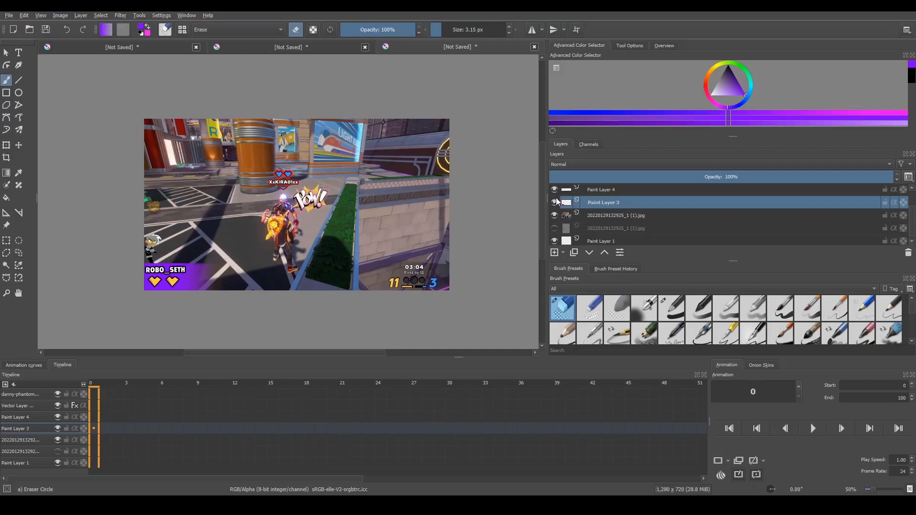
pyautogui.click(554, 215)
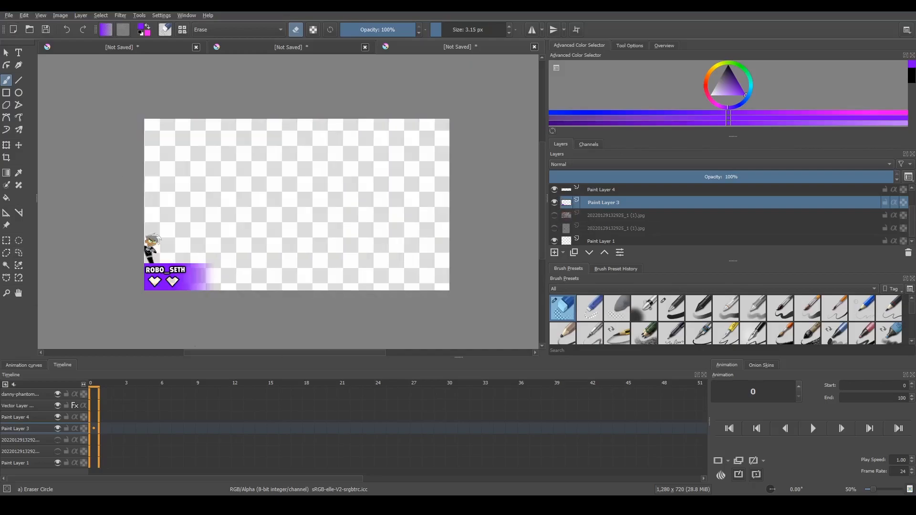
# Export the image to the Desktop's twitch > overlay folder as a PNG, entering the player's name as the file name
pyautogui.click(10, 18)
pyautogui.click(34, 99)
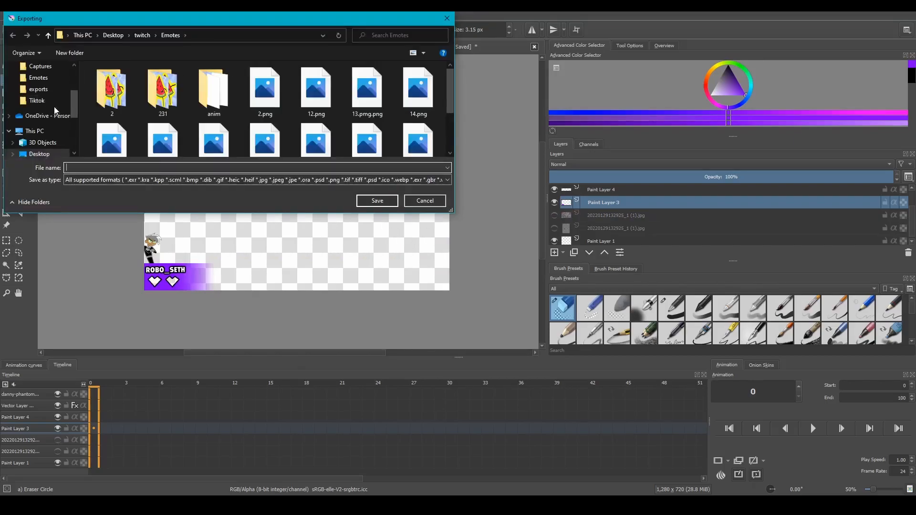
pyautogui.click(148, 38)
pyautogui.doubleClick(146, 92)
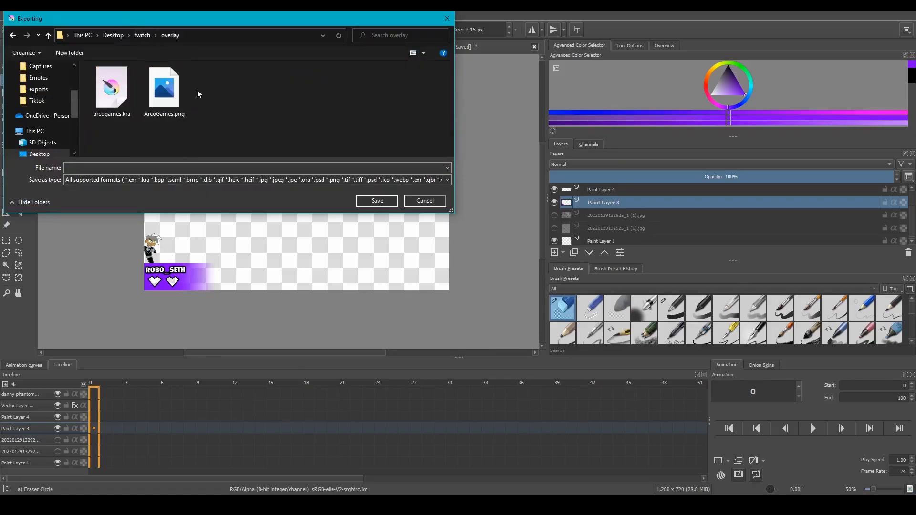
pyautogui.click(204, 163)
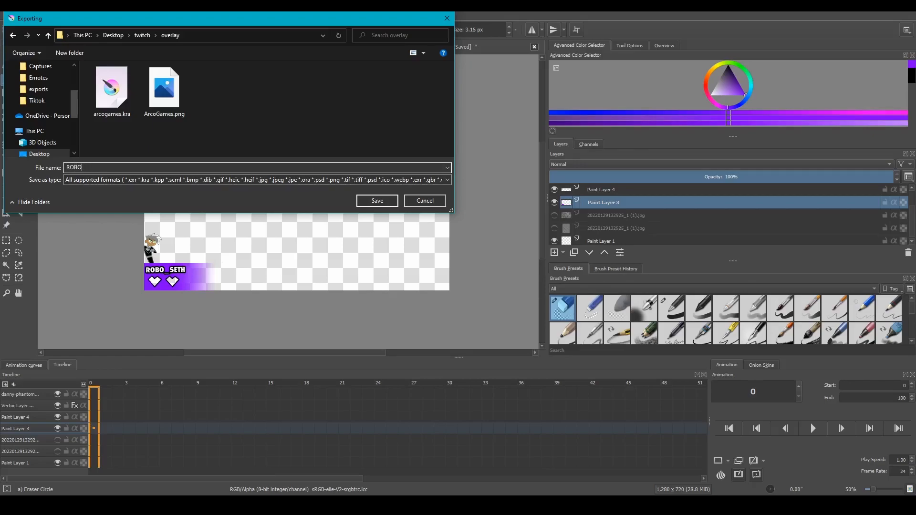
pyautogui.press('Return')
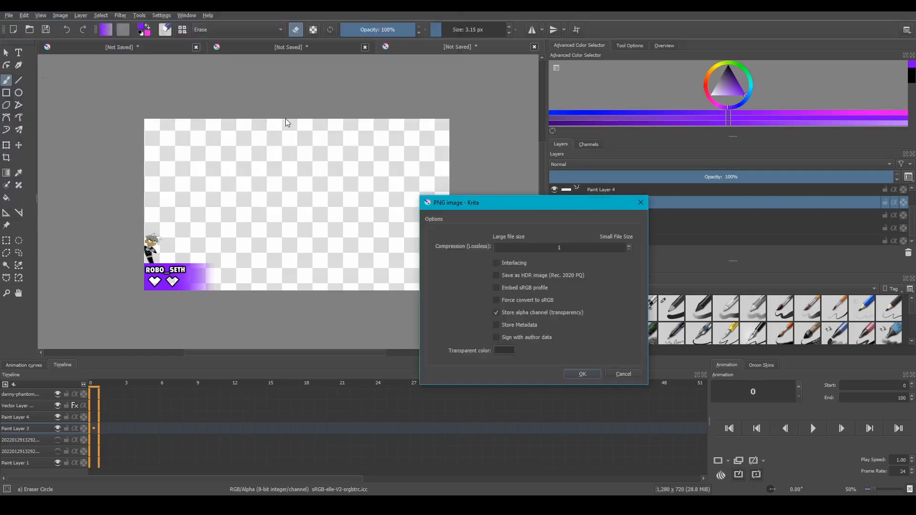
# Complete the PNG export with lossless compression 1 and the alpha channel stored
pyautogui.moveTo(511, 247); pyautogui.dragTo(353, 255)
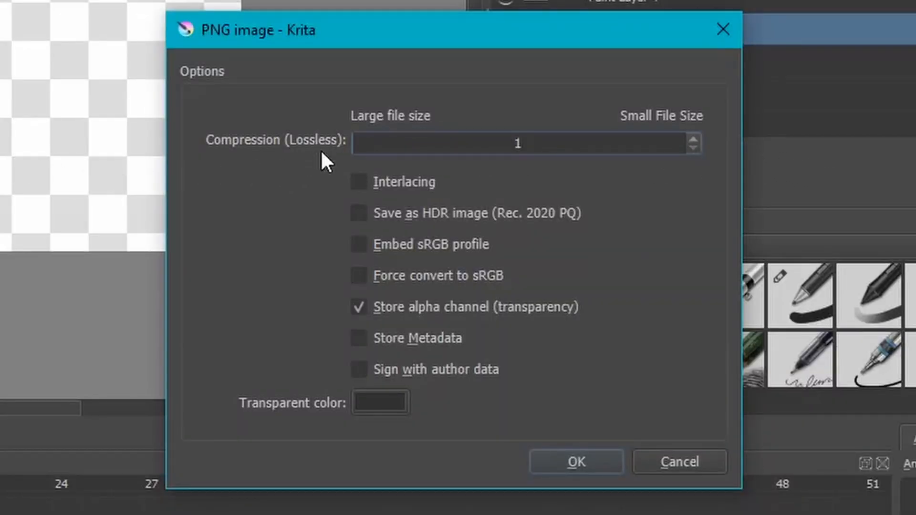
pyautogui.moveTo(322, 151)
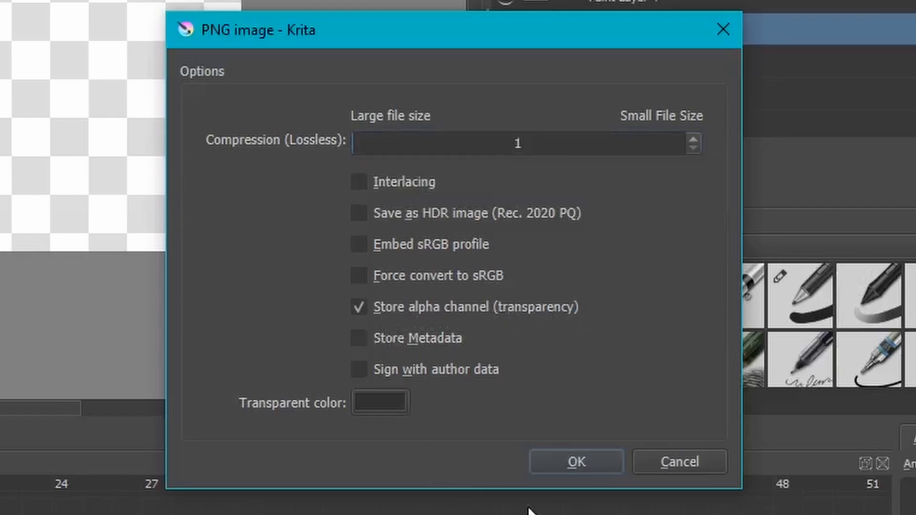
pyautogui.click(574, 468)
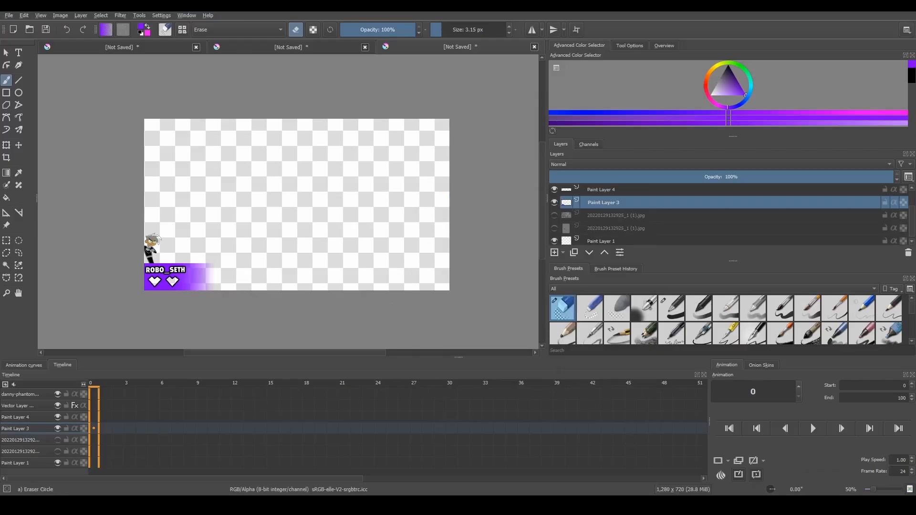